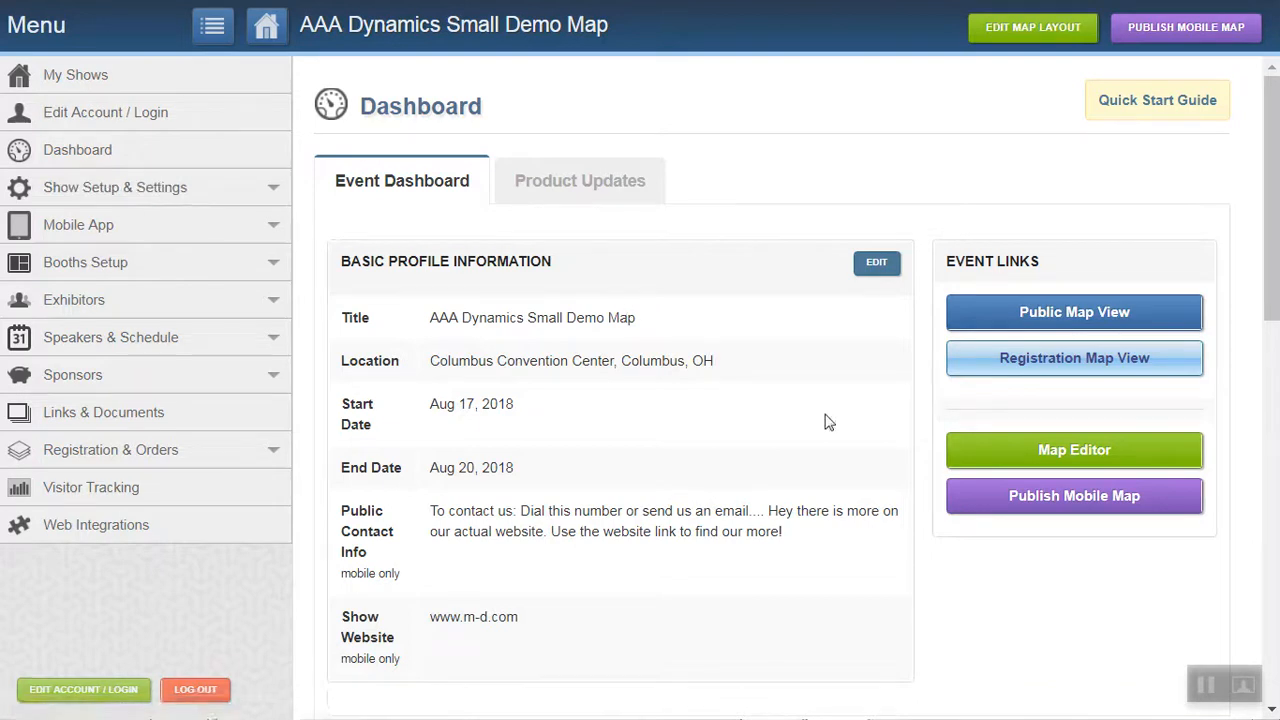
Open the event's registration map view and choose the Non-Member registration type.
{"action": "left_click", "coordinate": [1073, 370]}
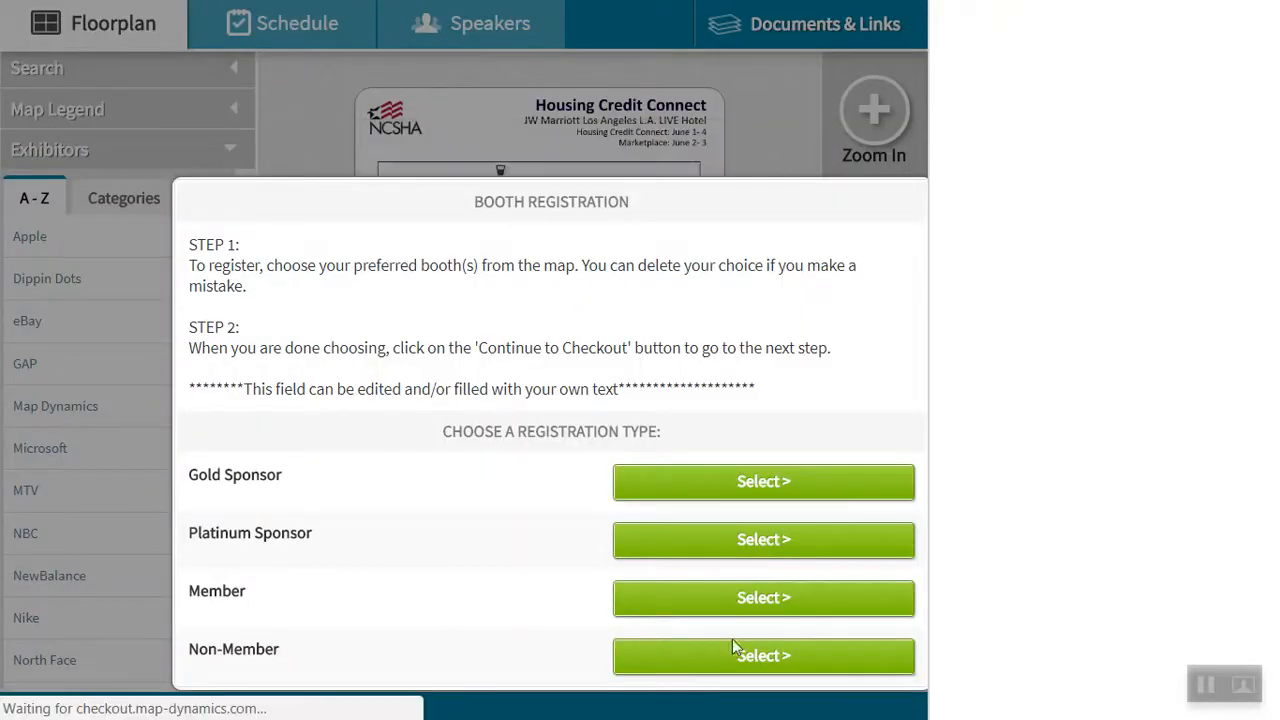
{"action": "left_click", "coordinate": [747, 650]}
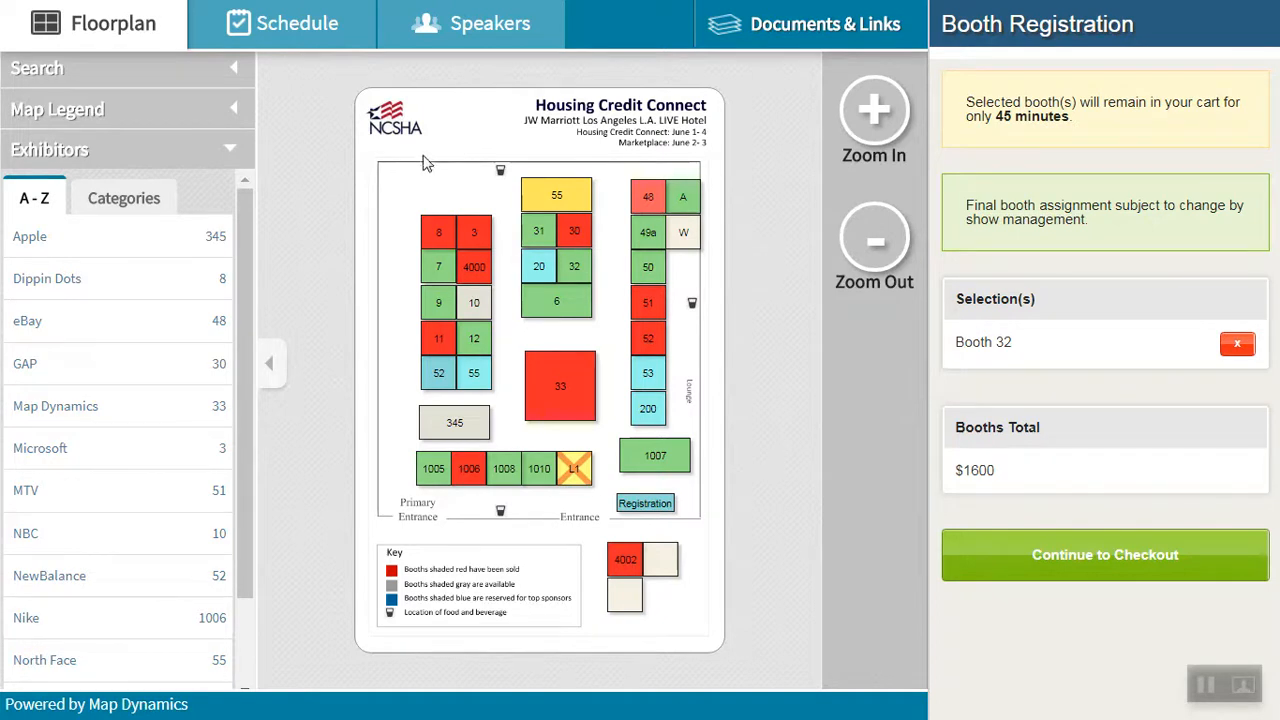
Remove booth 32 from the selections, reselect it on the map and continue to checkout.
{"action": "left_click", "coordinate": [1240, 345]}
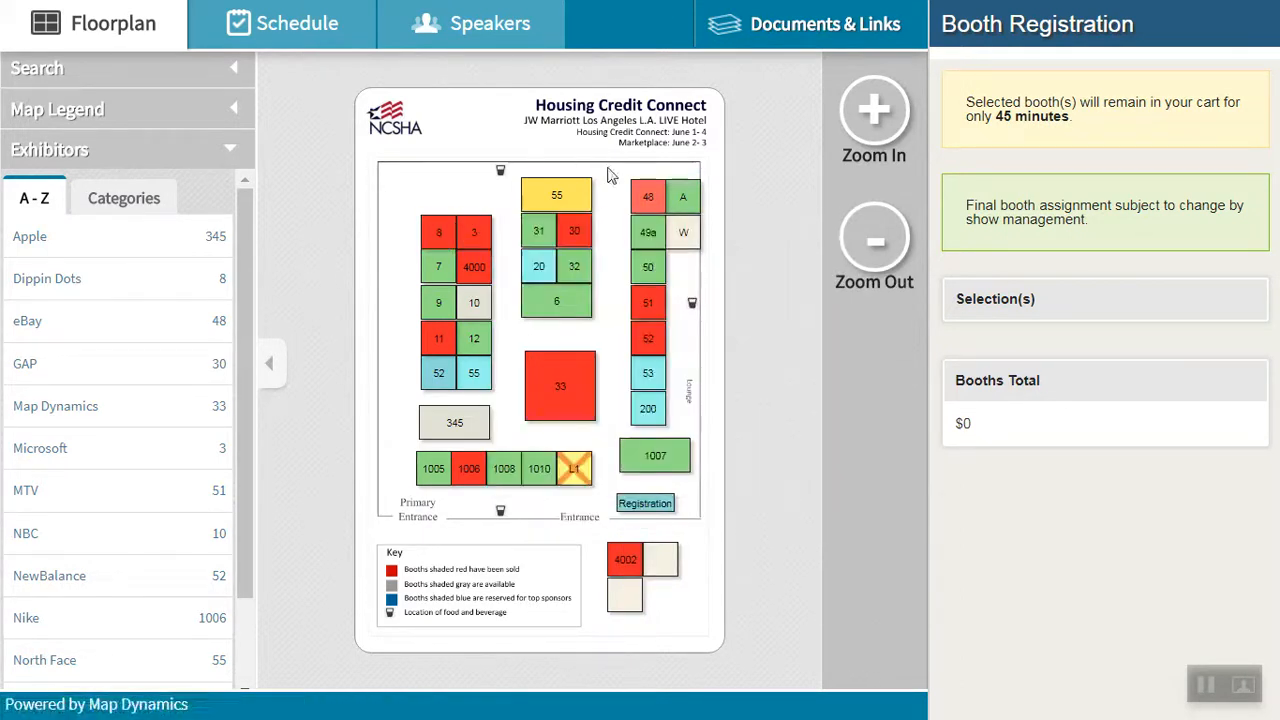
{"action": "left_click", "coordinate": [577, 276]}
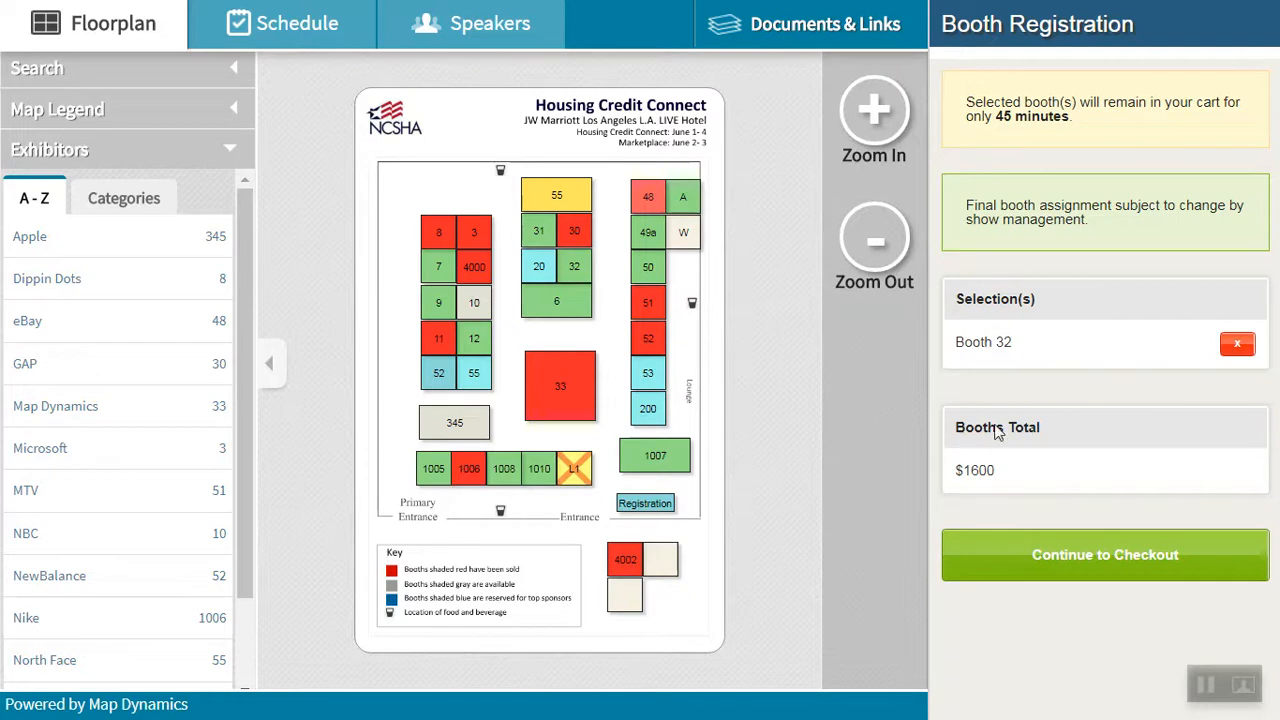
{"action": "left_click", "coordinate": [1073, 562]}
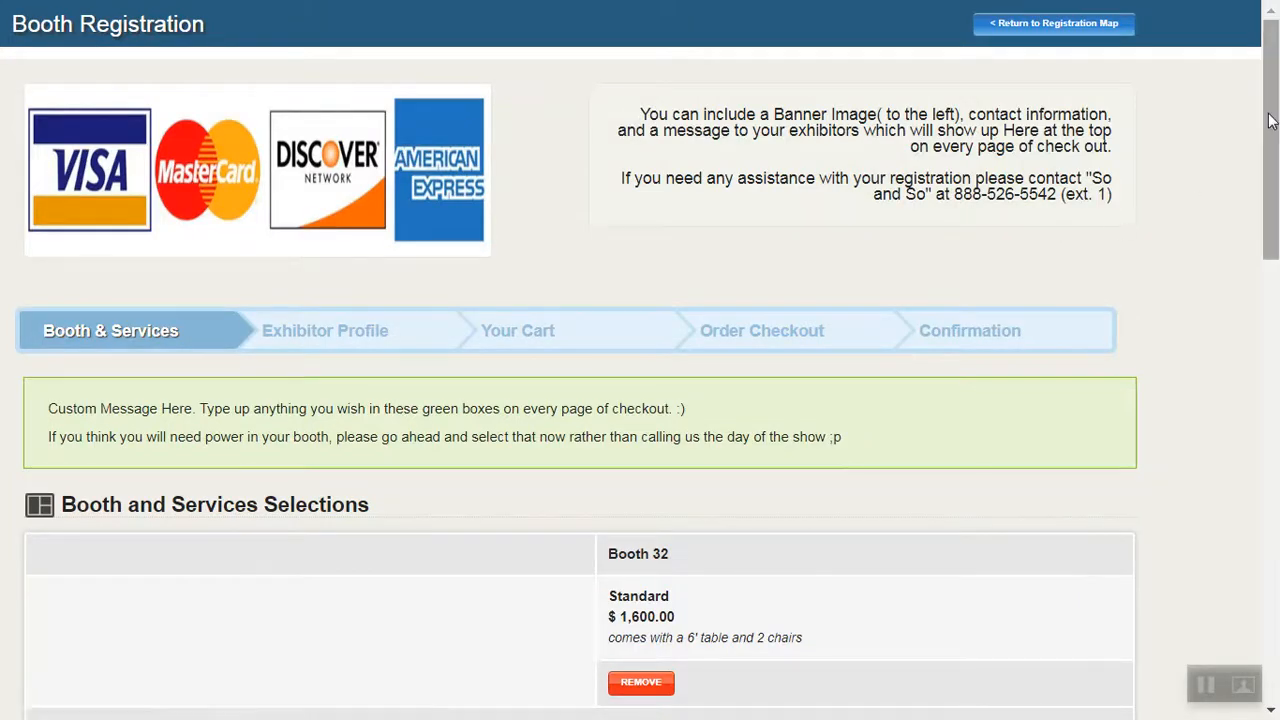
Set the quantities to 4 T-shirts and 2 of the extra 2 chairs item, and submit the services selection.
{"action": "left_click_drag", "start_coordinate": [1270, 120], "coordinate": [1276, 537]}
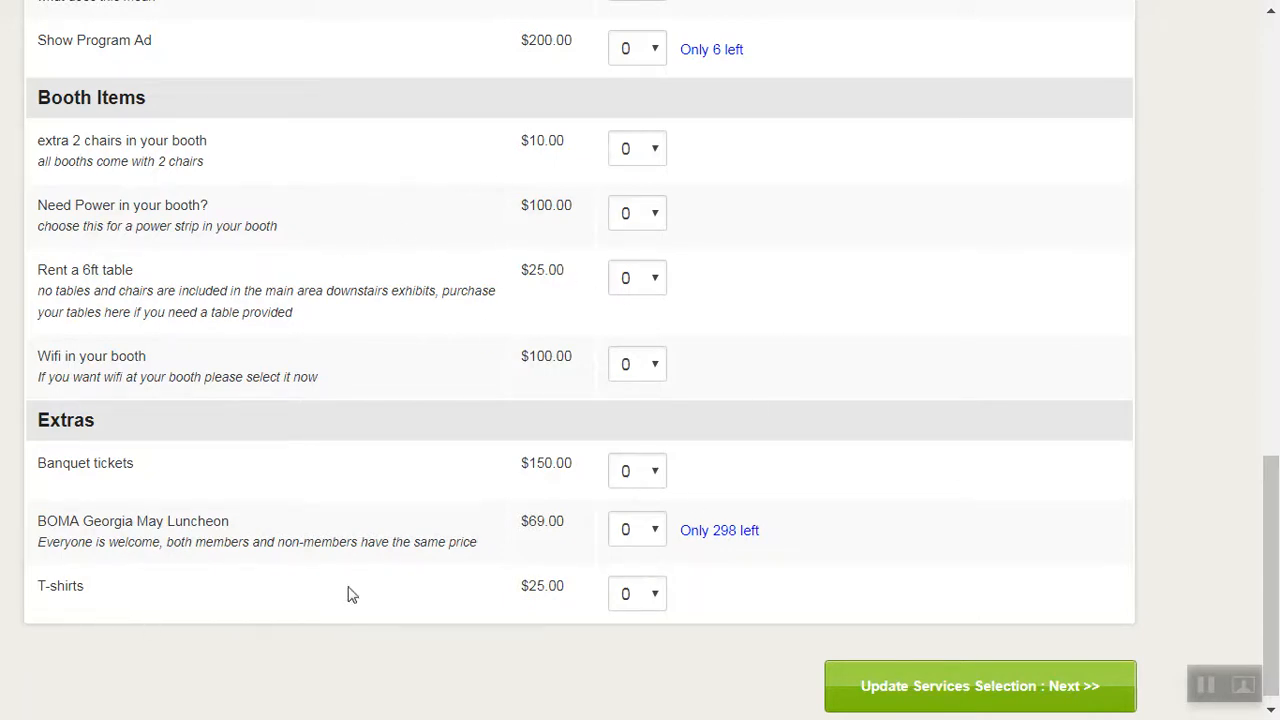
{"action": "left_click", "coordinate": [660, 601]}
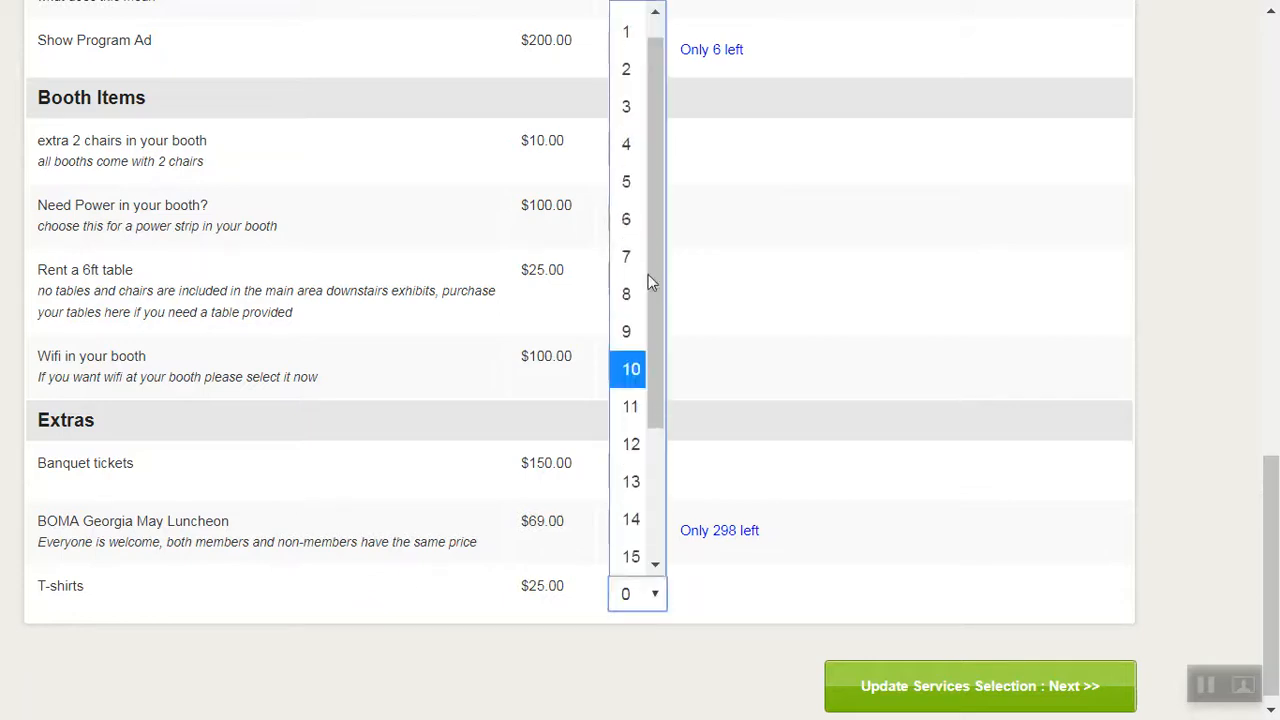
{"action": "left_click", "coordinate": [626, 153]}
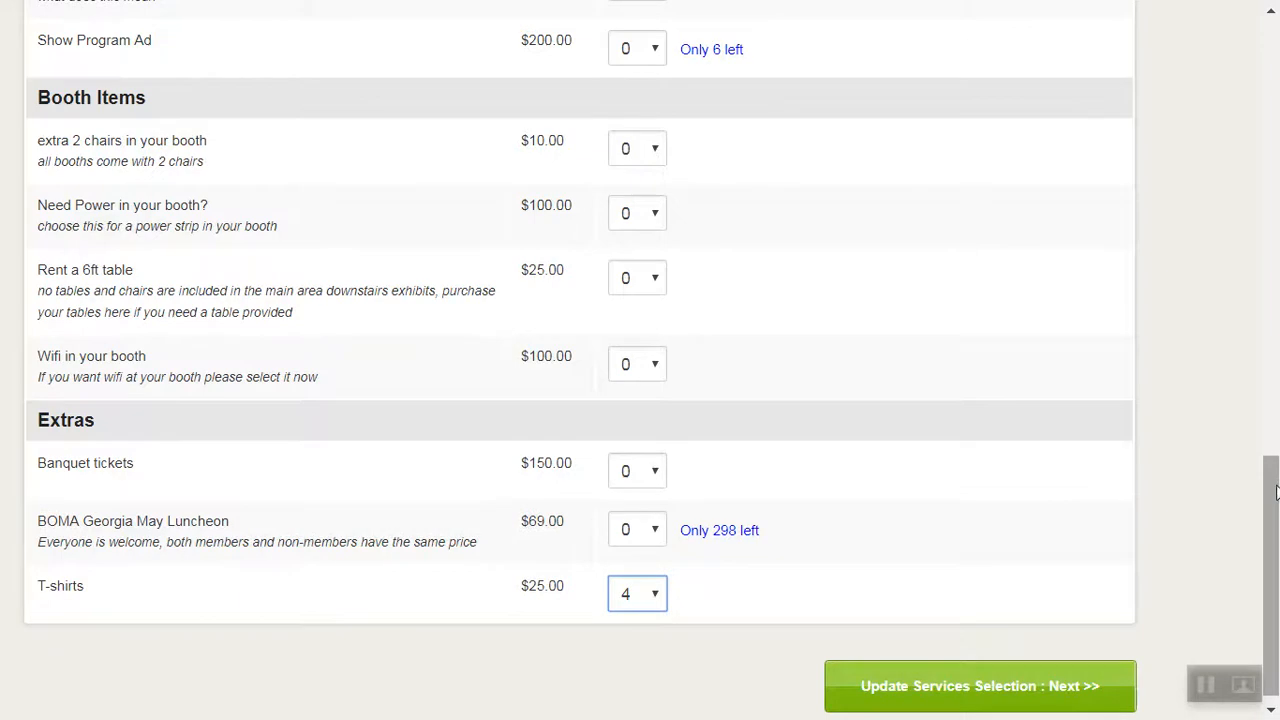
{"action": "scroll", "coordinate": [1276, 492], "scroll_direction": "up", "scroll_amount": 1}
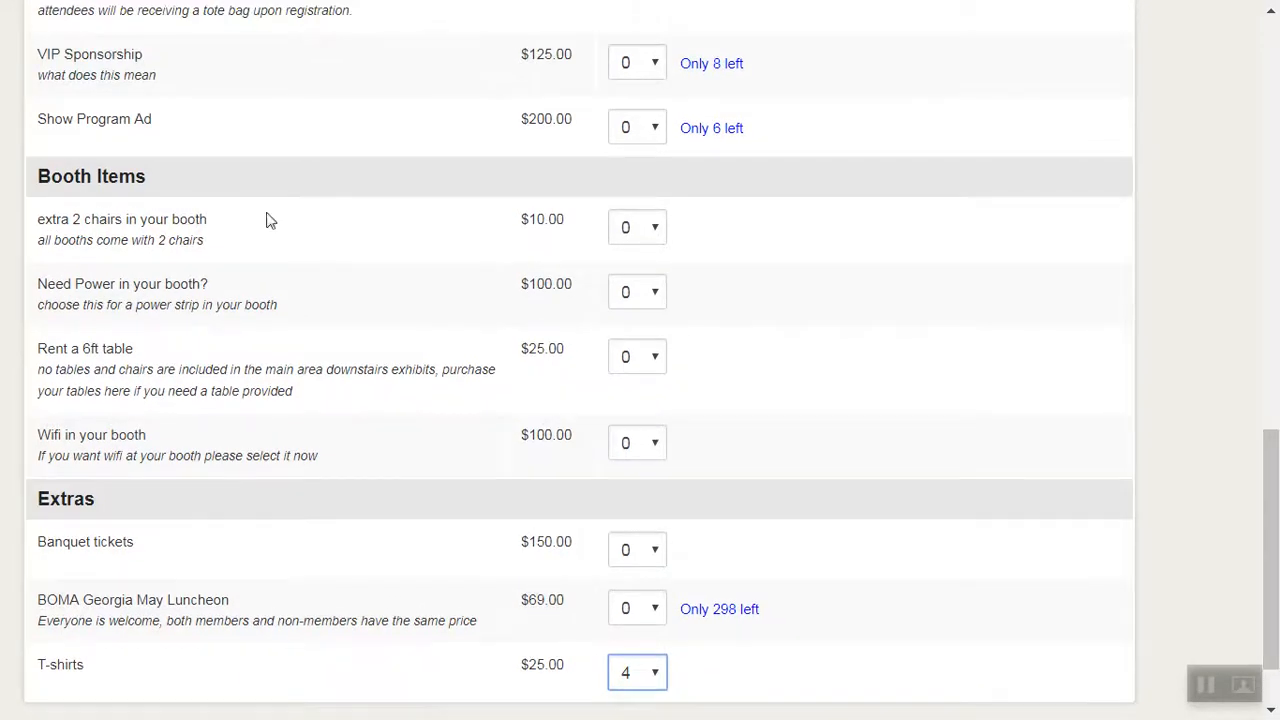
{"action": "left_click", "coordinate": [655, 229]}
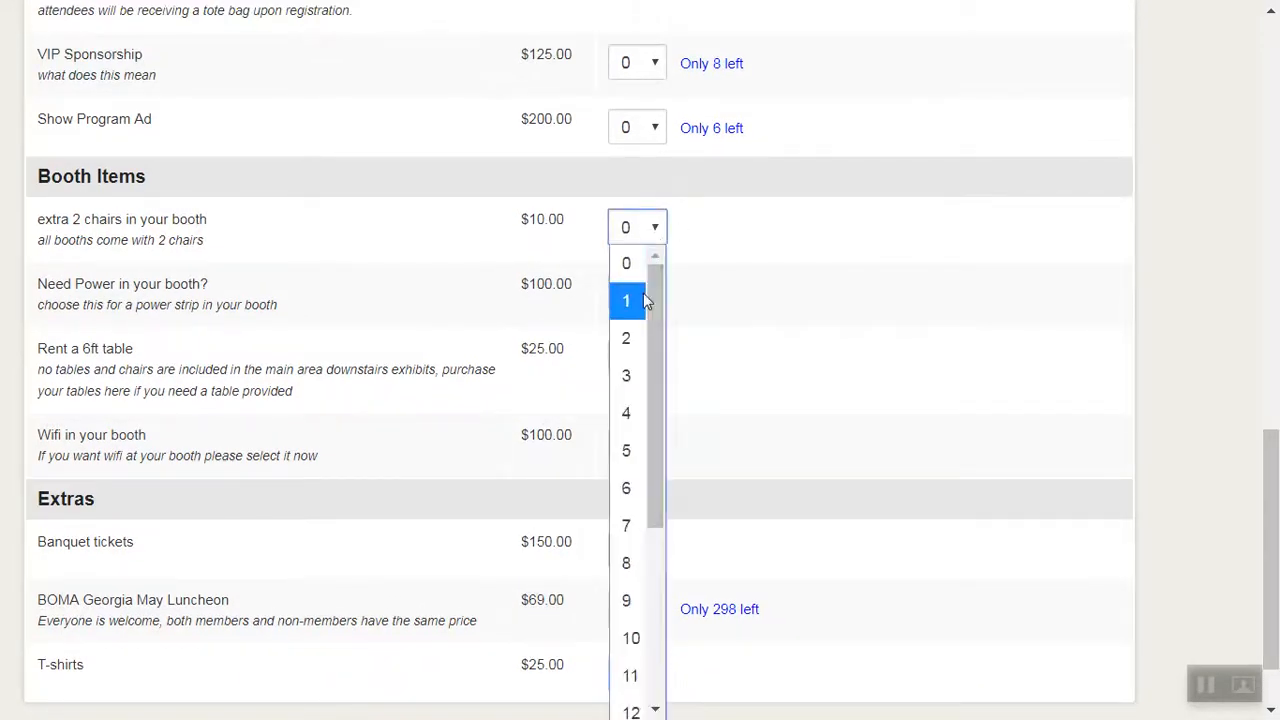
{"action": "left_click", "coordinate": [631, 338]}
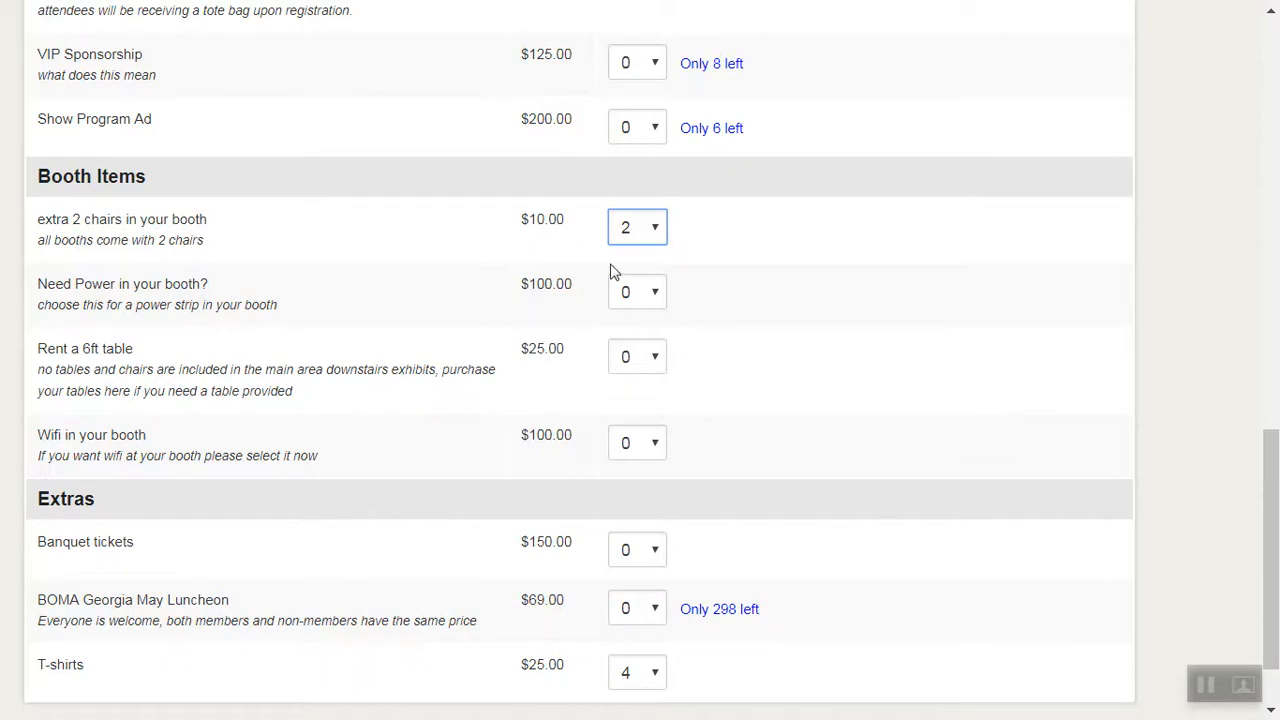
{"action": "scroll", "coordinate": [1272, 480], "scroll_direction": "down", "scroll_amount": 2}
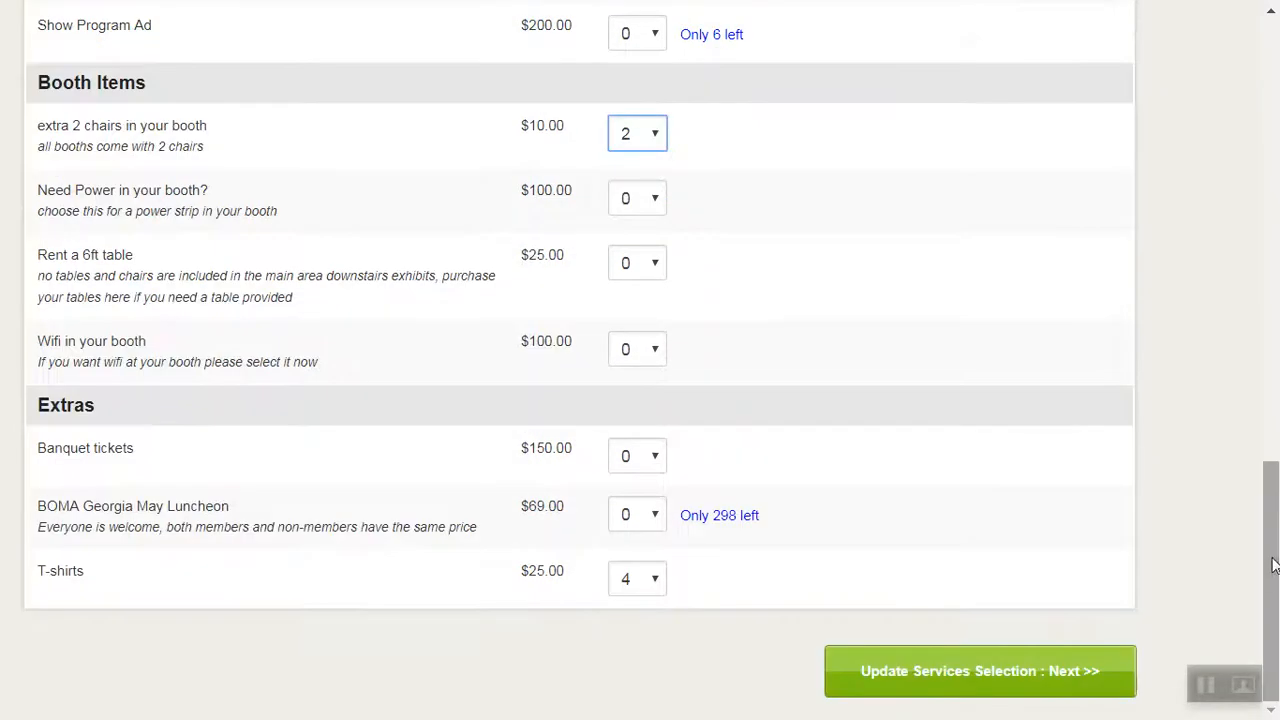
{"action": "left_click", "coordinate": [922, 680]}
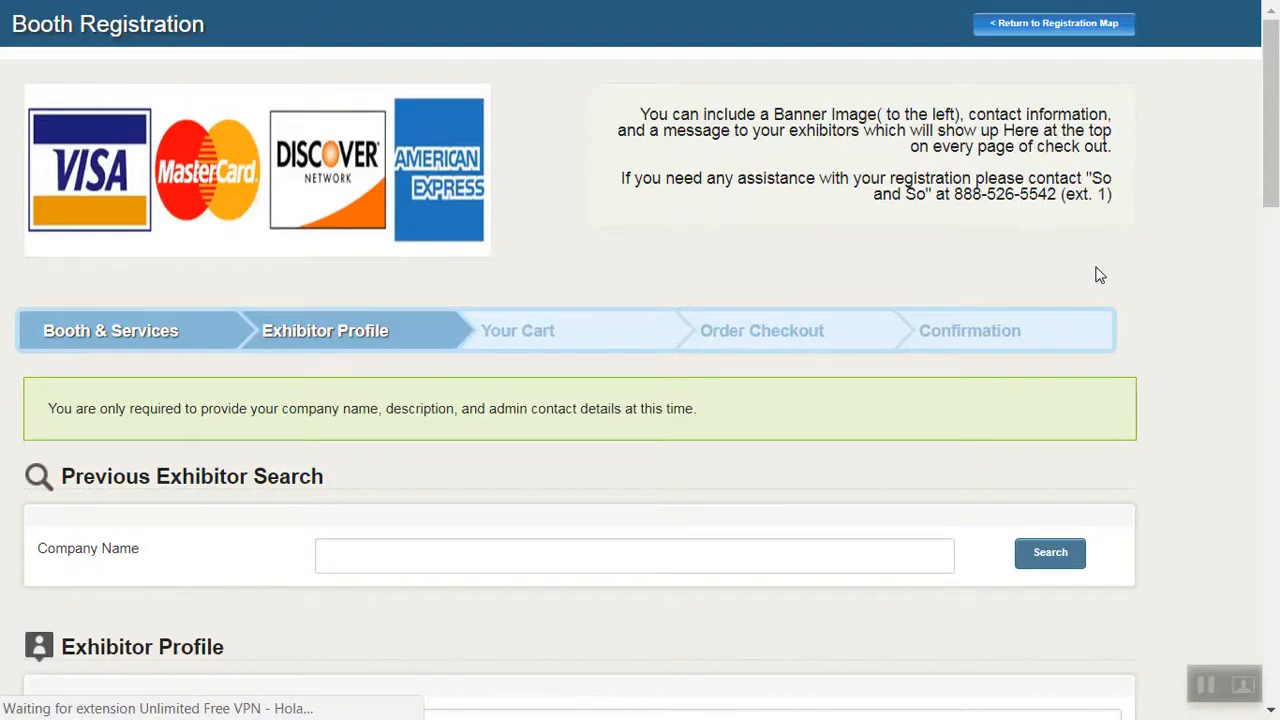
Look through the exhibitor profile form, and return to the registration map with the Non-Member registration type.
{"action": "left_click_drag", "start_coordinate": [1272, 117], "coordinate": [1276, 571]}
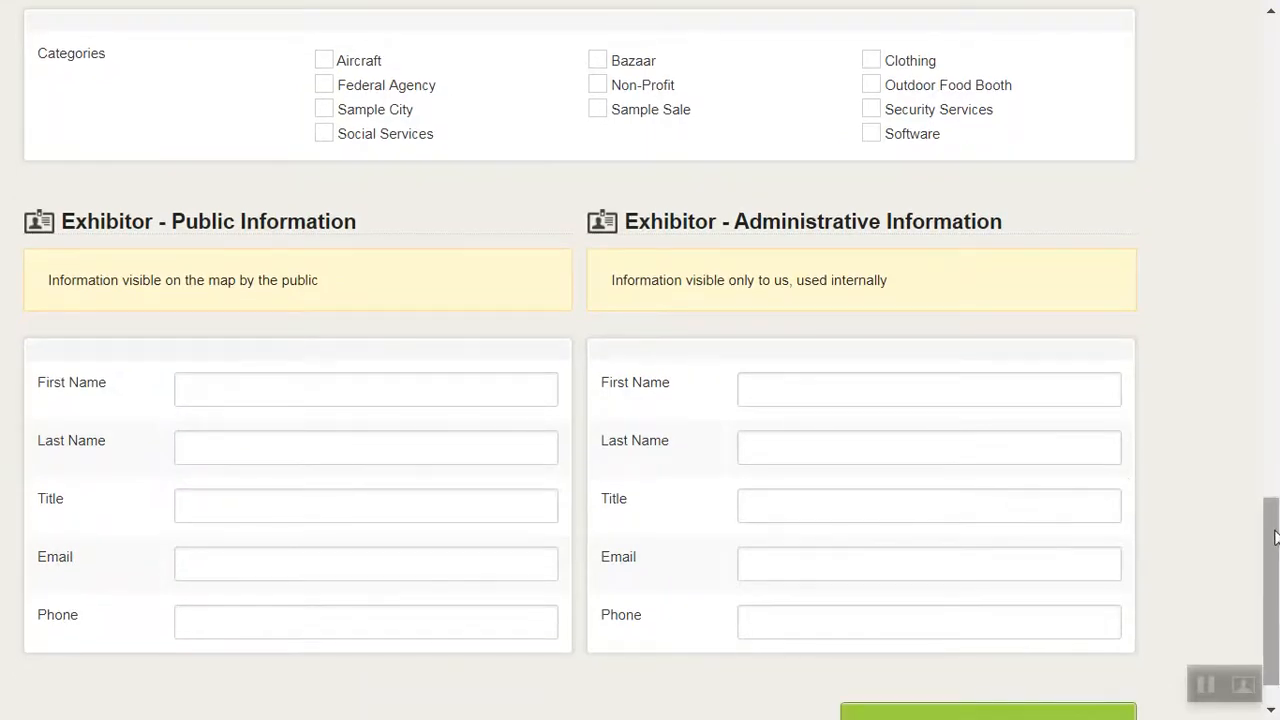
{"action": "left_click_drag", "start_coordinate": [1275, 537], "coordinate": [1248, 147]}
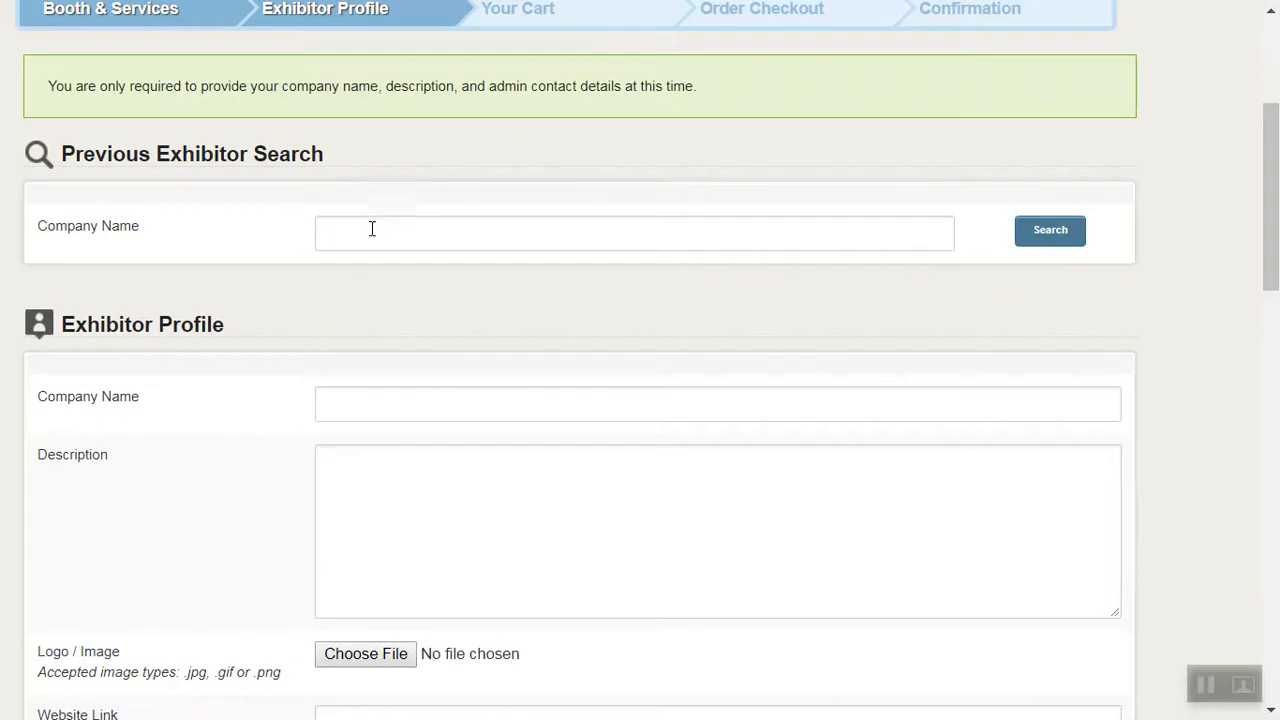
{"action": "left_click_drag", "start_coordinate": [1273, 216], "coordinate": [1275, 8]}
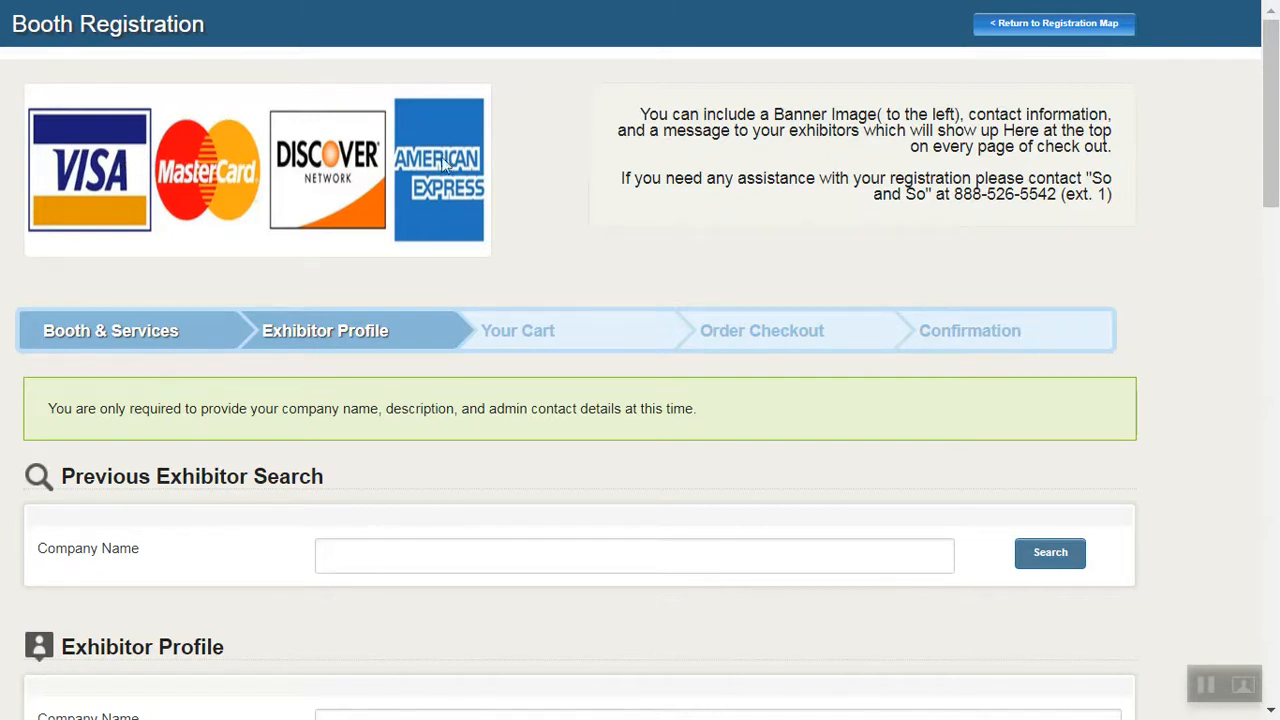
{"action": "left_click", "coordinate": [1039, 26]}
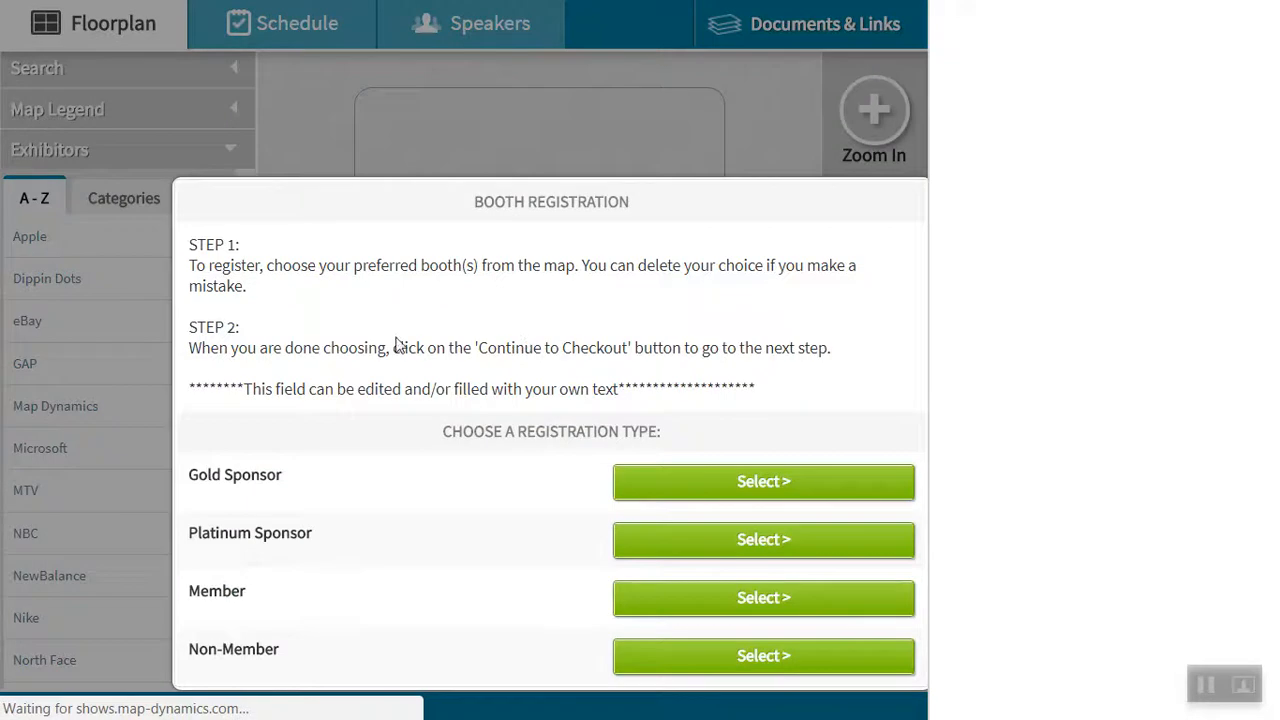
{"action": "left_click", "coordinate": [760, 664]}
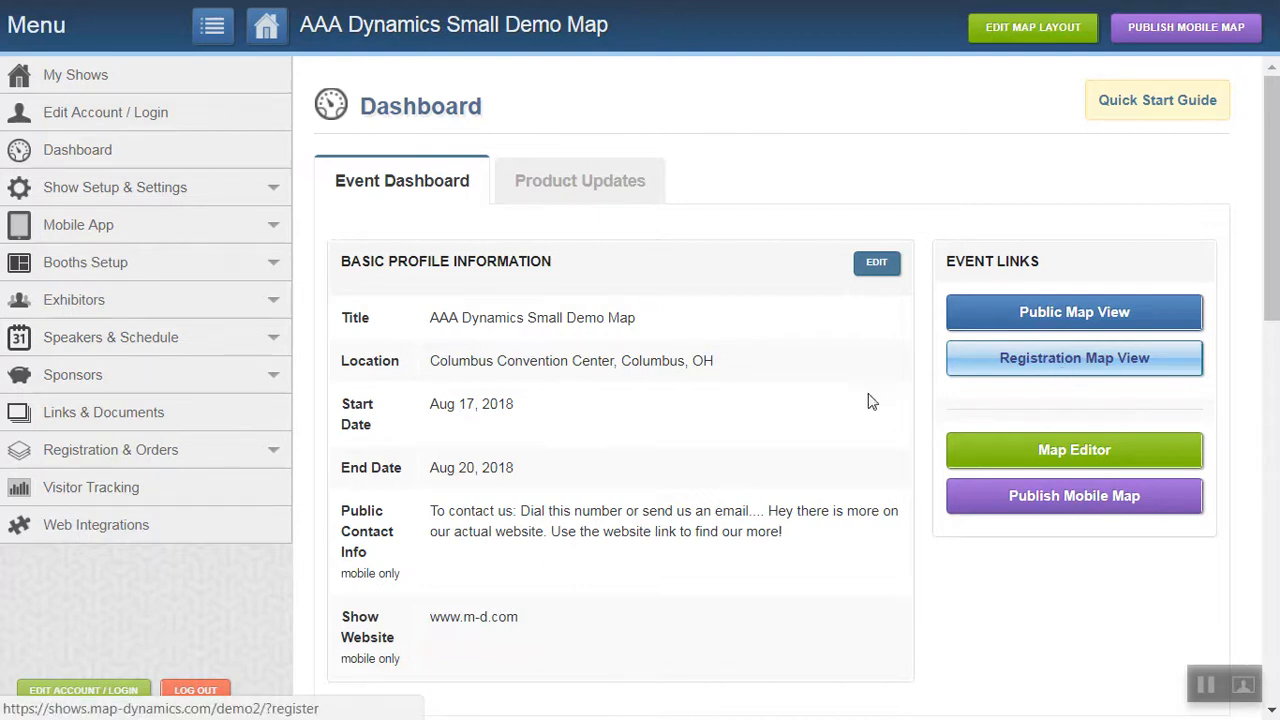
Open the map editor from the dashboard and place a new 10' x 10' booth in the blank area beside the floorplan.
{"action": "left_click", "coordinate": [1060, 455]}
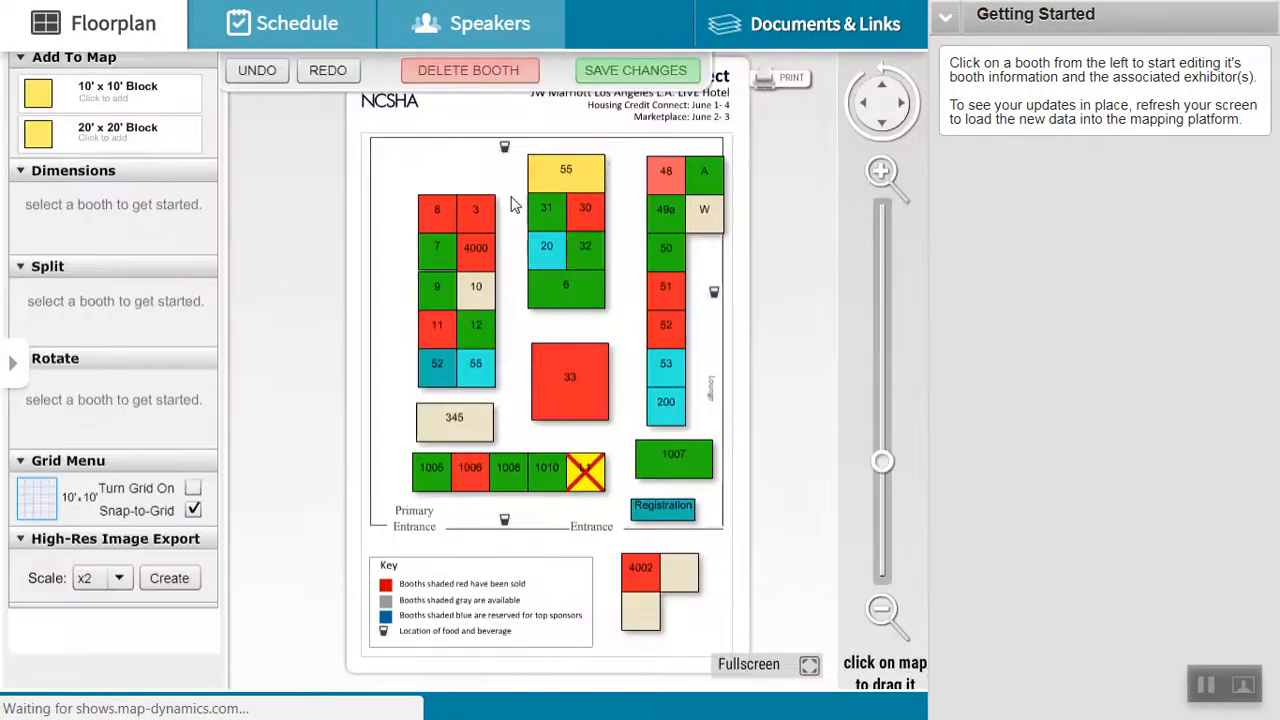
{"action": "left_click", "coordinate": [55, 95]}
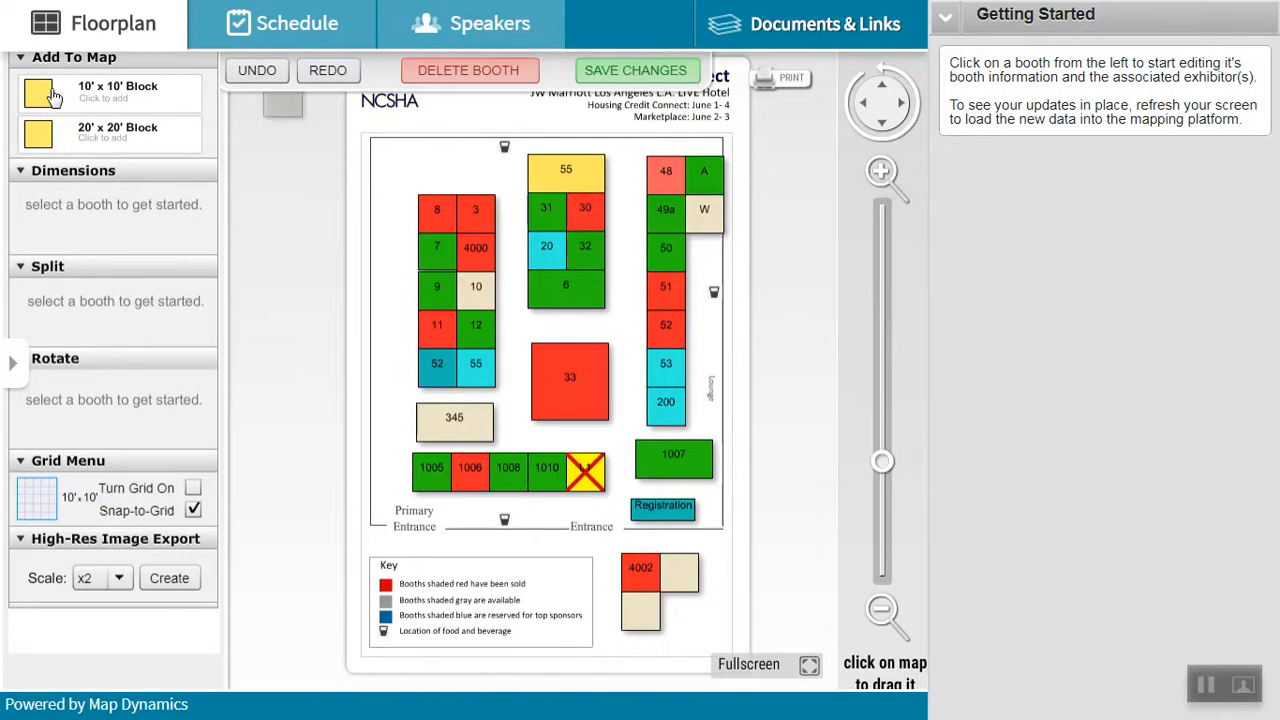
{"action": "left_click_drag", "start_coordinate": [292, 110], "coordinate": [293, 261]}
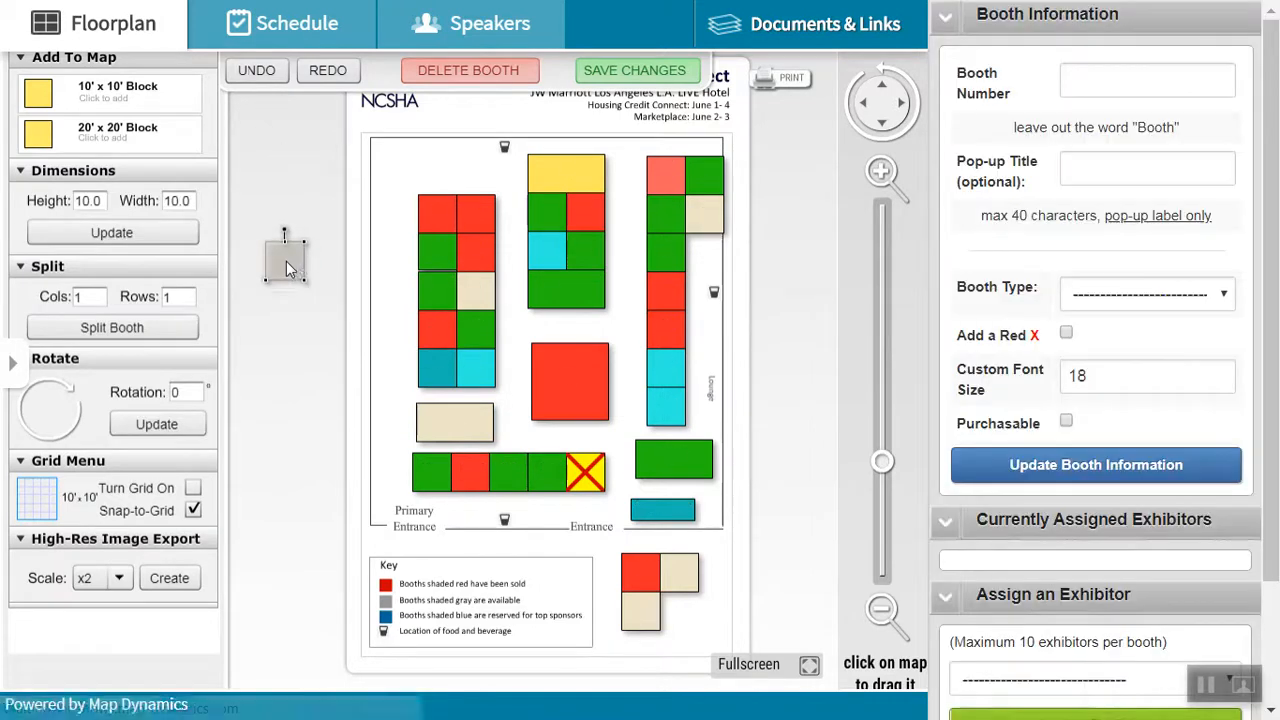
Make the new booth a purchasable Standard booth numbered 150, and update its information on the map.
{"action": "left_click", "coordinate": [1074, 298]}
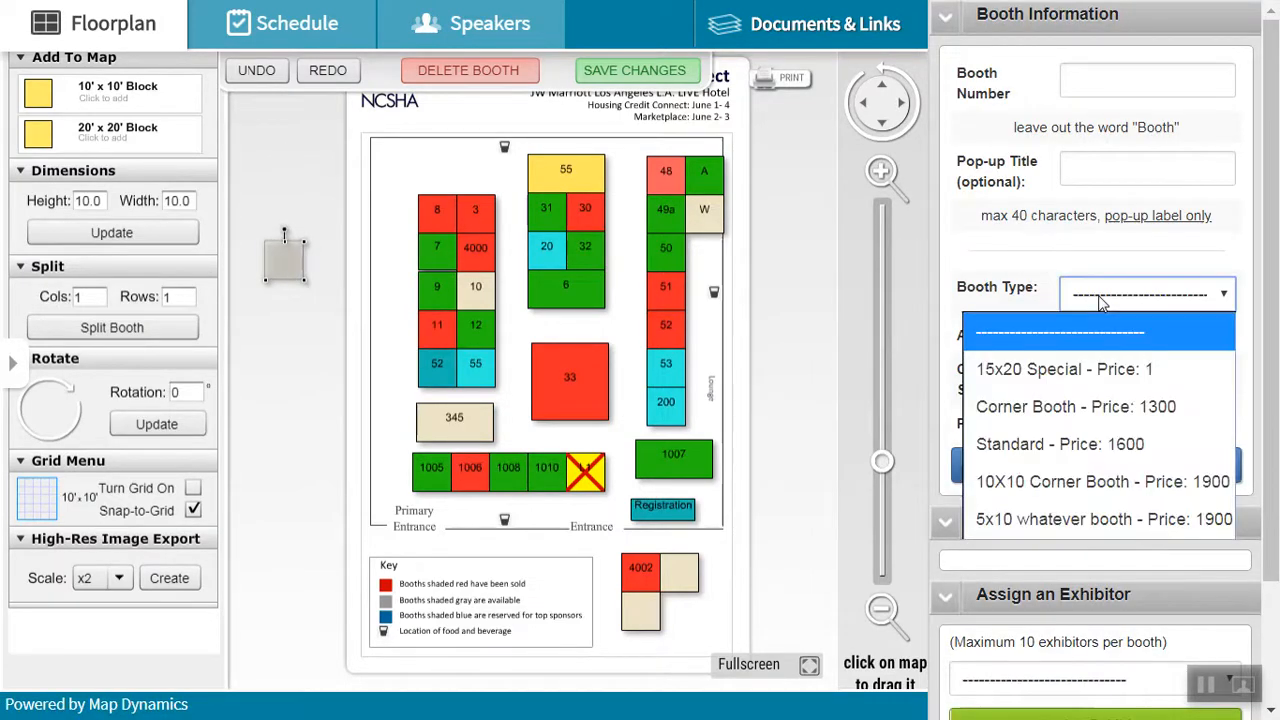
{"action": "left_click", "coordinate": [1028, 446]}
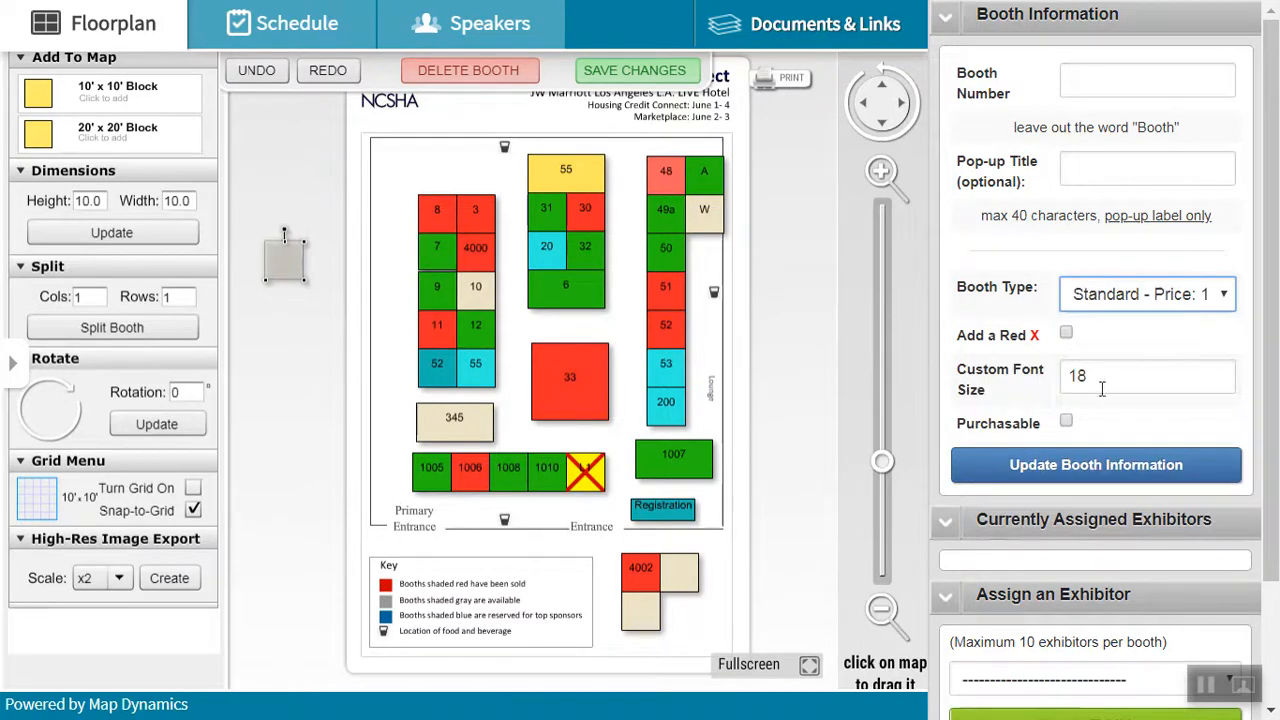
{"action": "left_click", "coordinate": [1090, 78]}
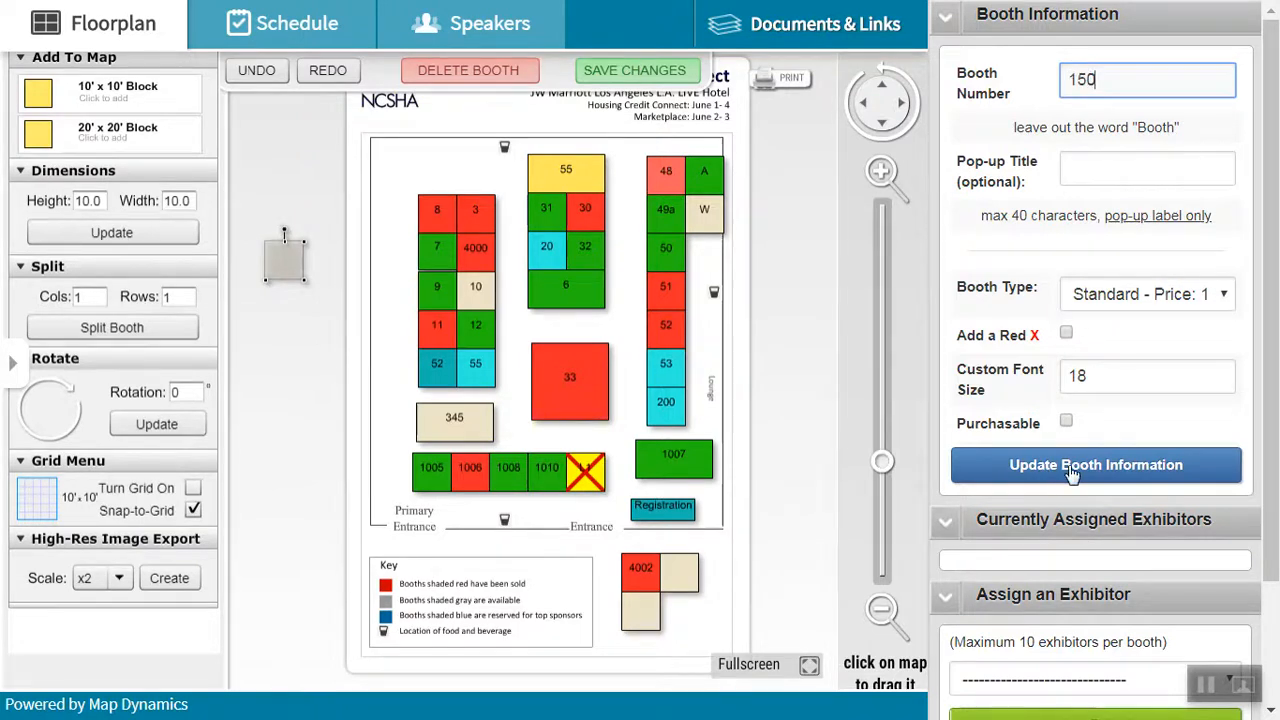
{"action": "left_click", "coordinate": [1066, 423]}
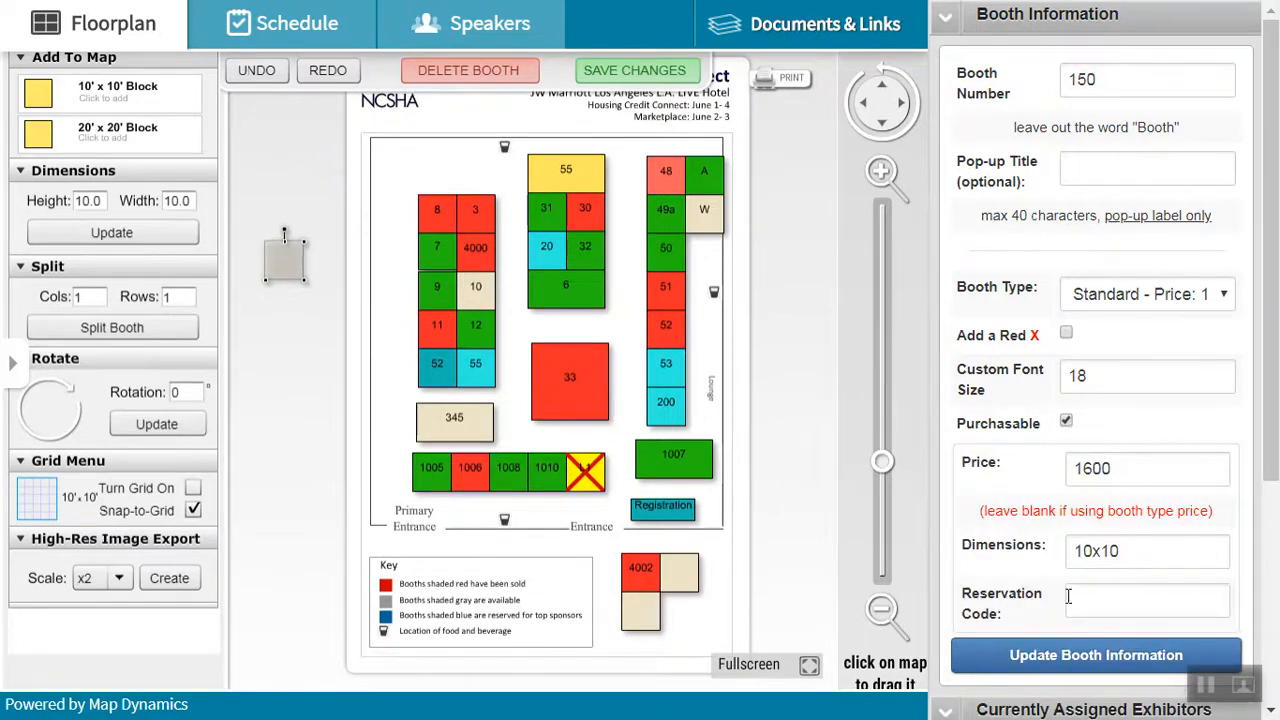
{"action": "left_click", "coordinate": [1083, 656]}
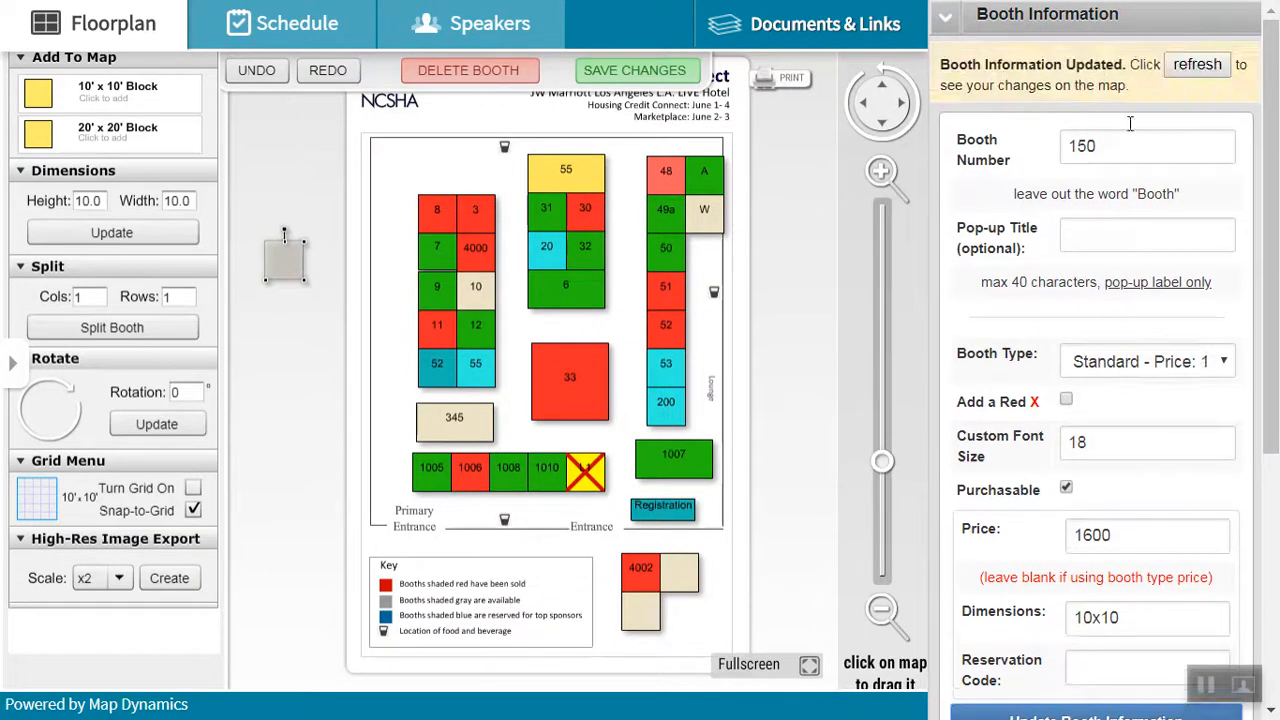
{"action": "left_click", "coordinate": [1186, 68]}
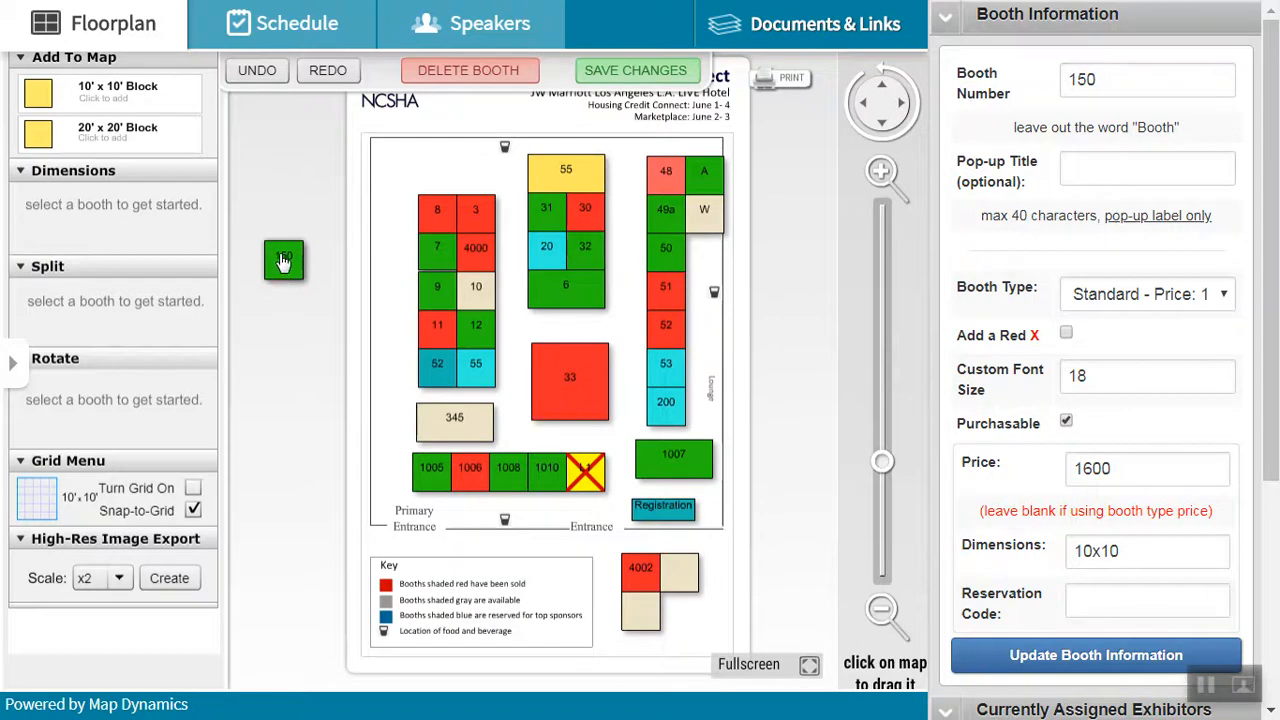
Move booth 150 onto the floorplan directly above booth 3.
{"action": "left_click_drag", "start_coordinate": [285, 268], "coordinate": [478, 178]}
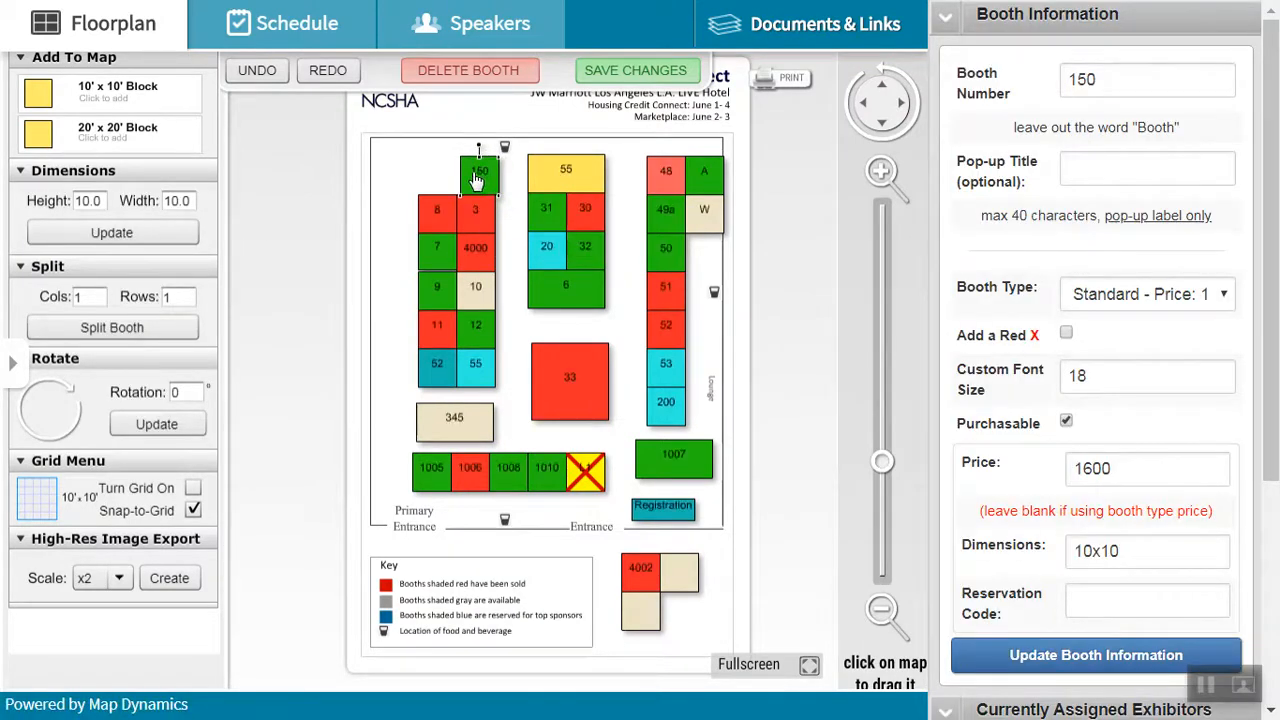
{"action": "left_click", "coordinate": [481, 178]}
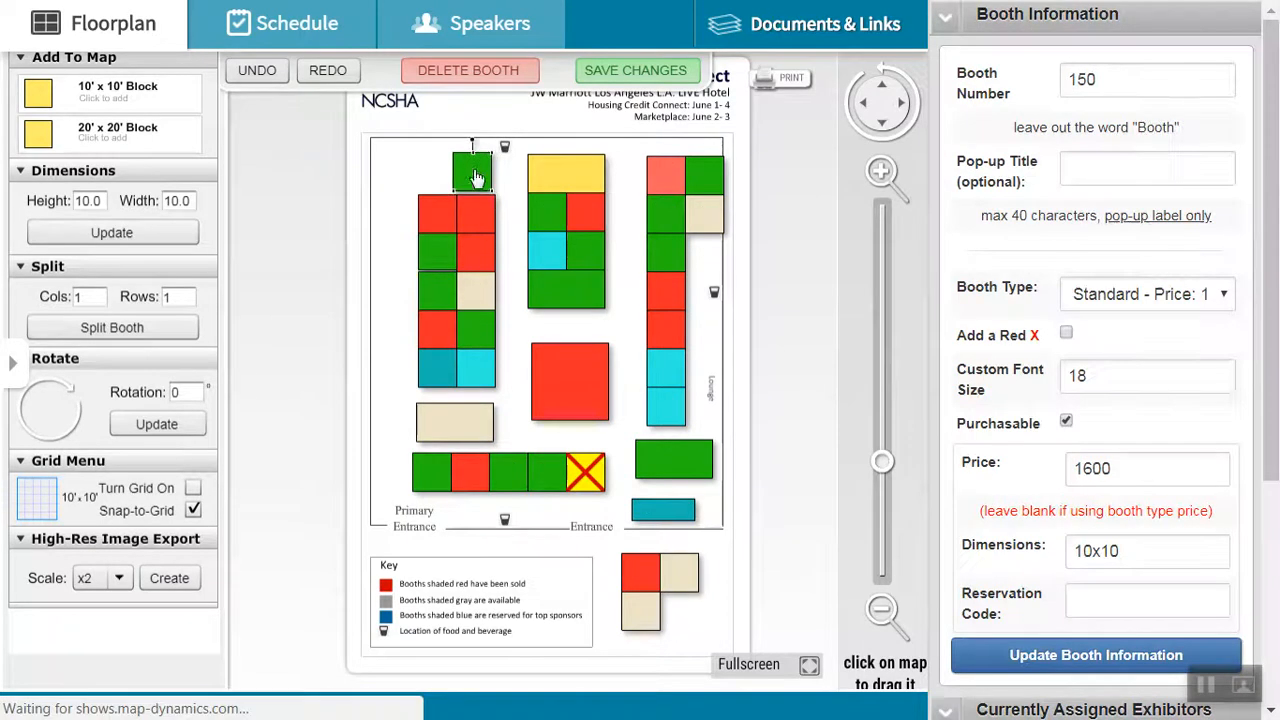
{"action": "left_click_drag", "start_coordinate": [481, 180], "coordinate": [481, 177]}
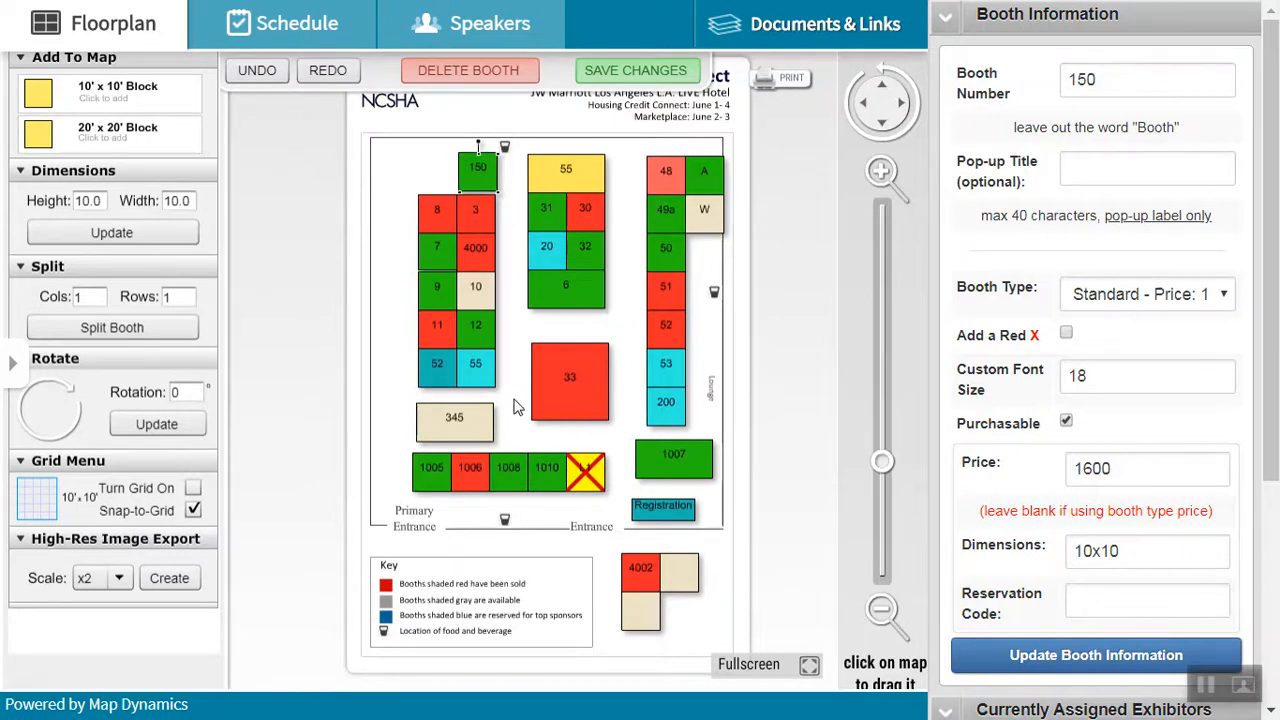
View the booth information of booth 55 below booth 12.
{"action": "left_click", "coordinate": [479, 364]}
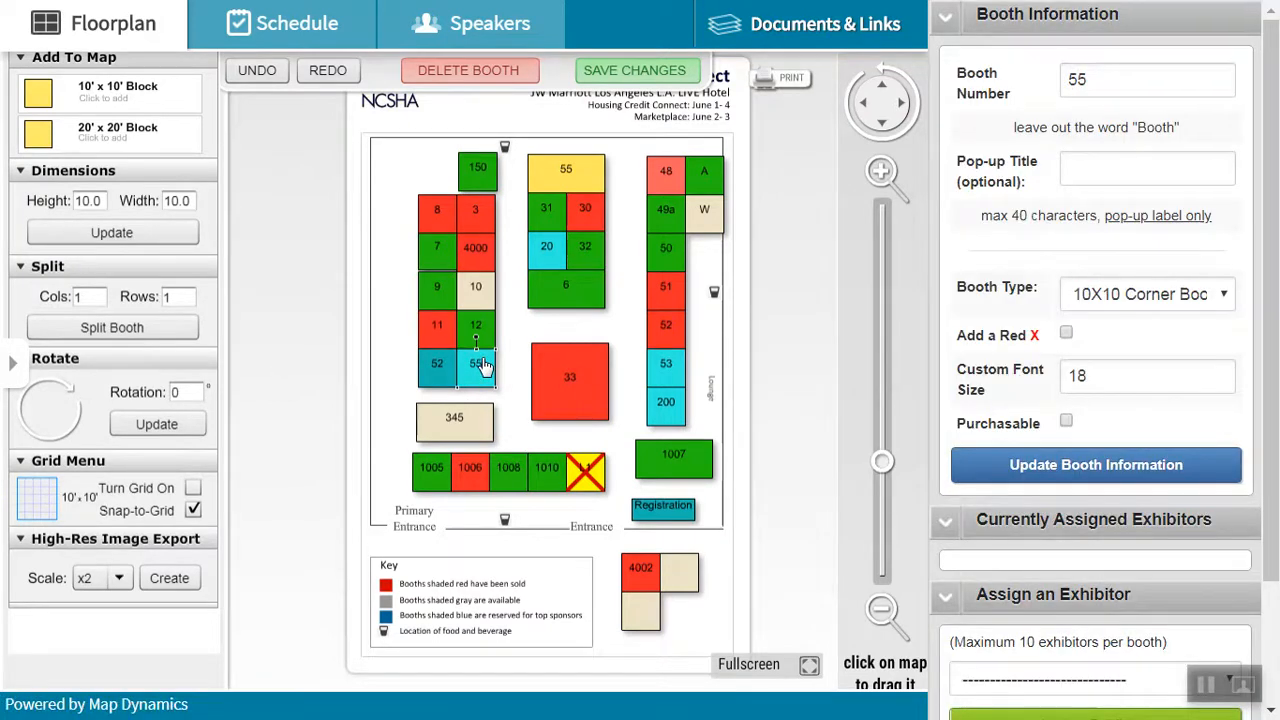
{"action": "left_click", "coordinate": [482, 367]}
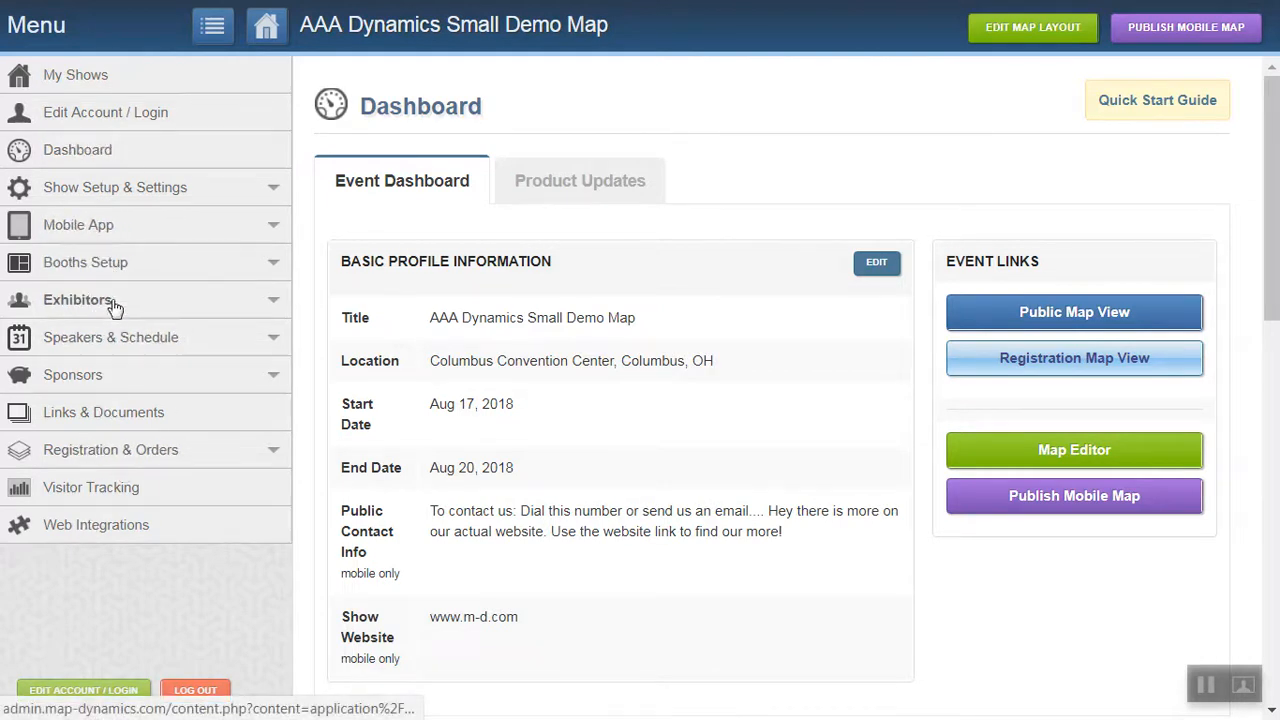
Open the Exhibitors List from the dashboard and browse its records with their assigned booths.
{"action": "left_click", "coordinate": [273, 308]}
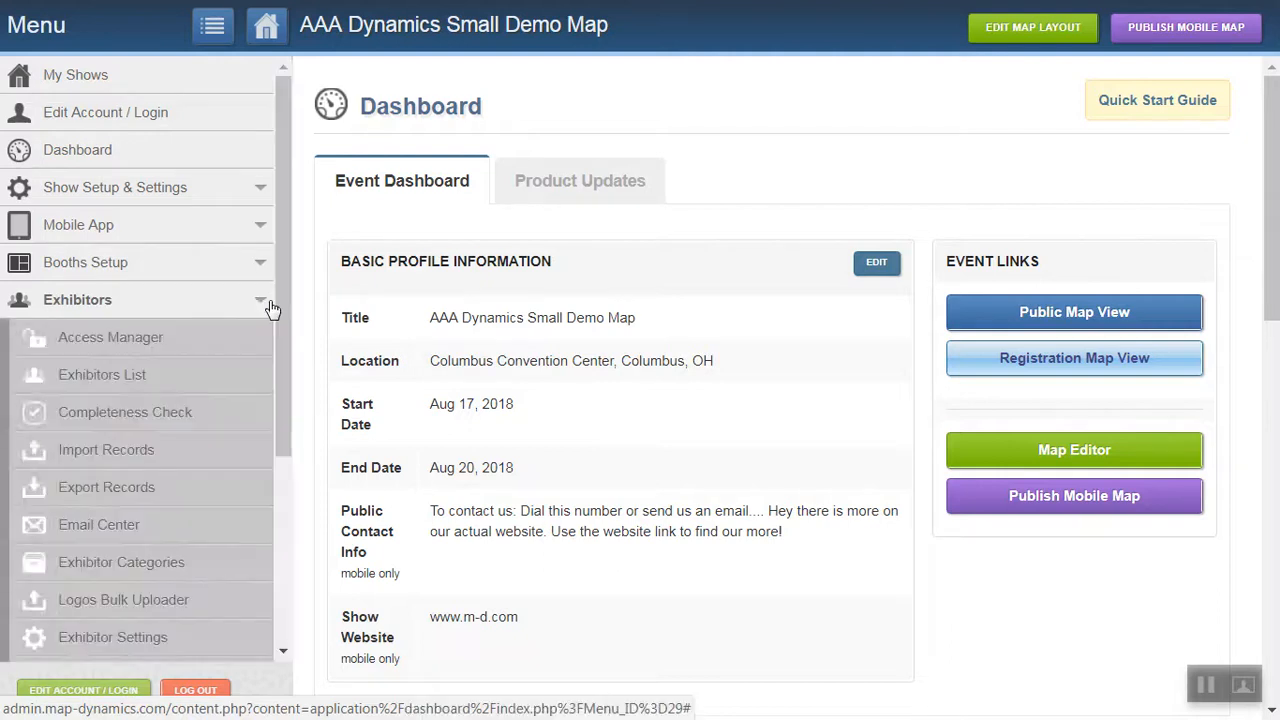
{"action": "left_click", "coordinate": [120, 383]}
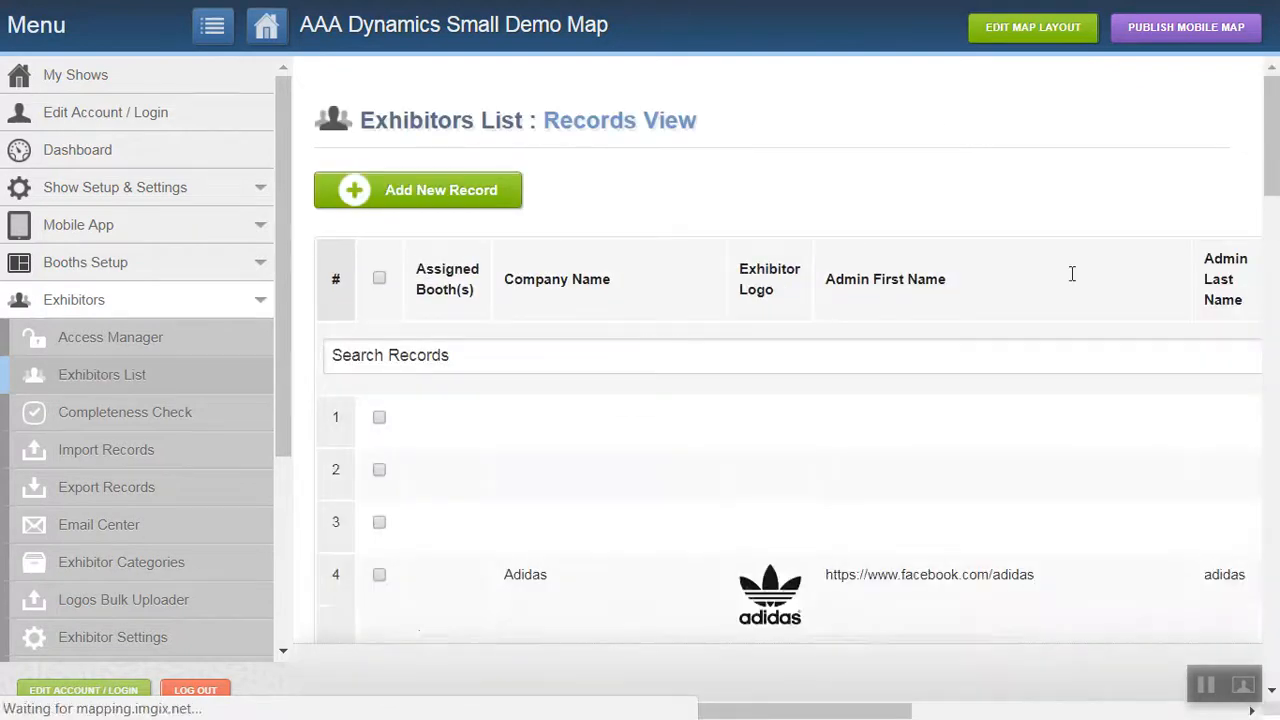
{"action": "left_click_drag", "start_coordinate": [1273, 115], "coordinate": [1277, 425]}
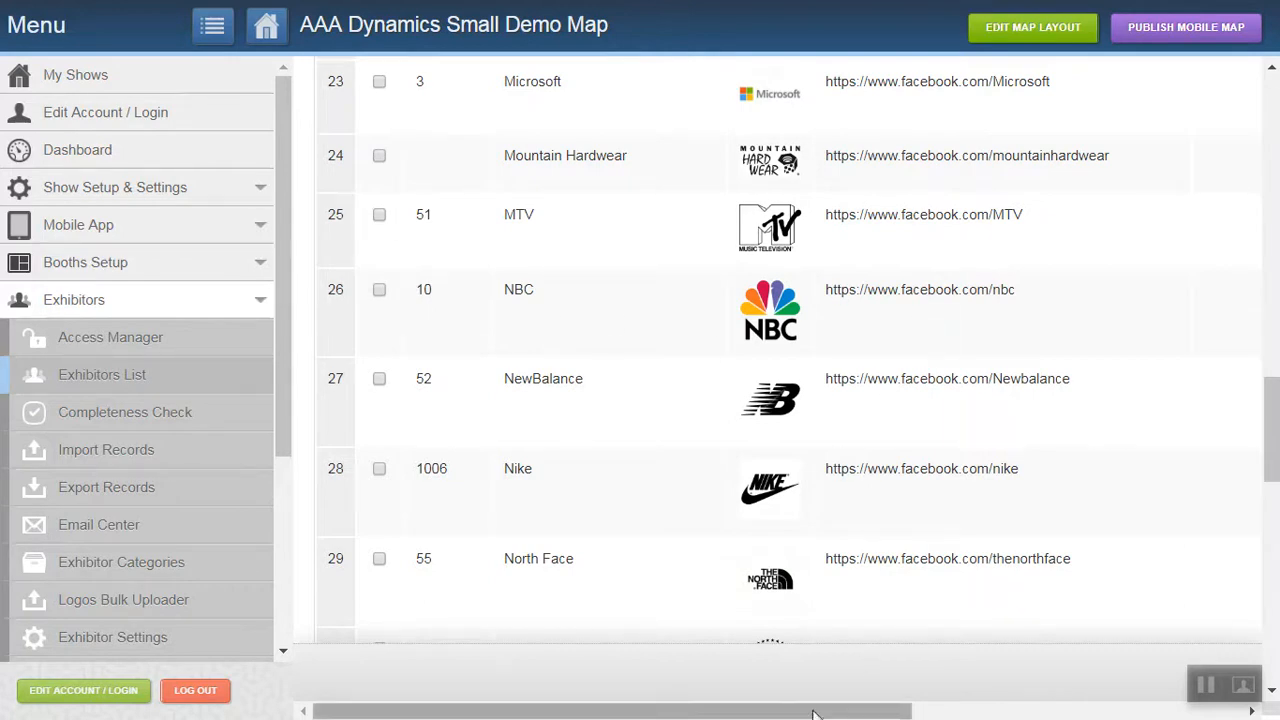
Examine the remaining columns of the Exhibitors List, including the edit and delete options for each record.
{"action": "left_click_drag", "start_coordinate": [813, 714], "coordinate": [1137, 714]}
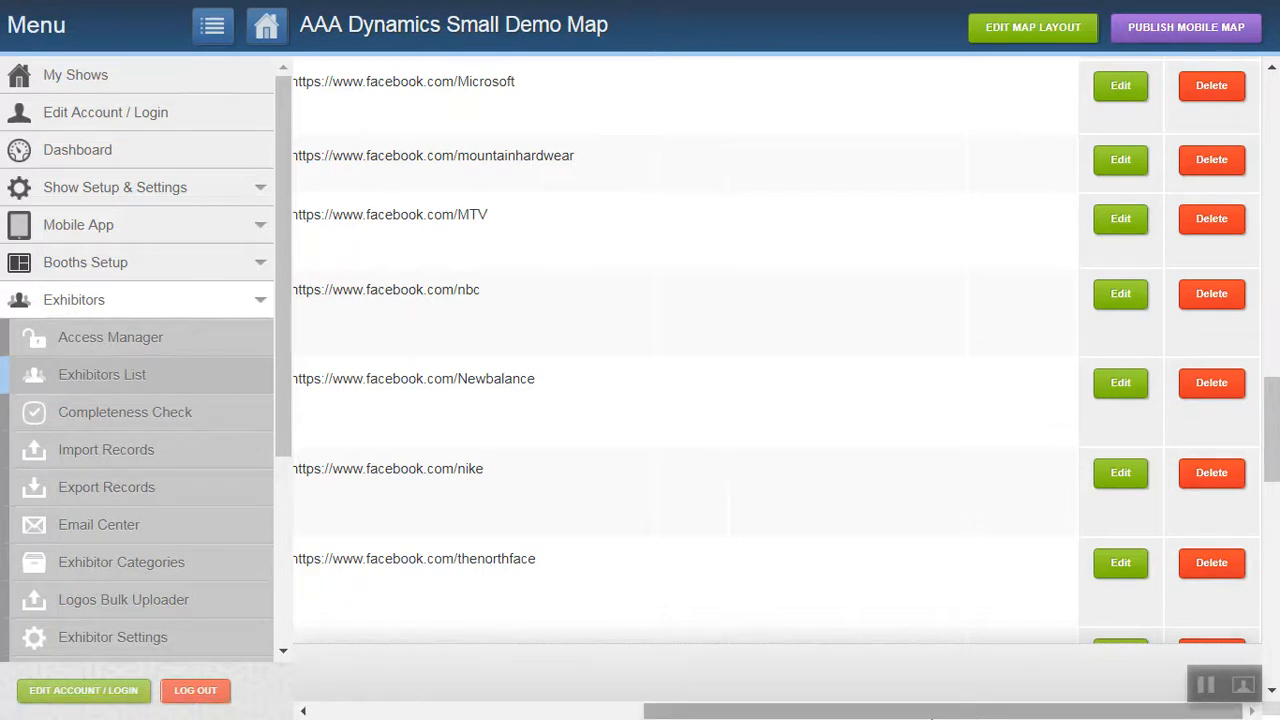
{"action": "left_click", "coordinate": [389, 716]}
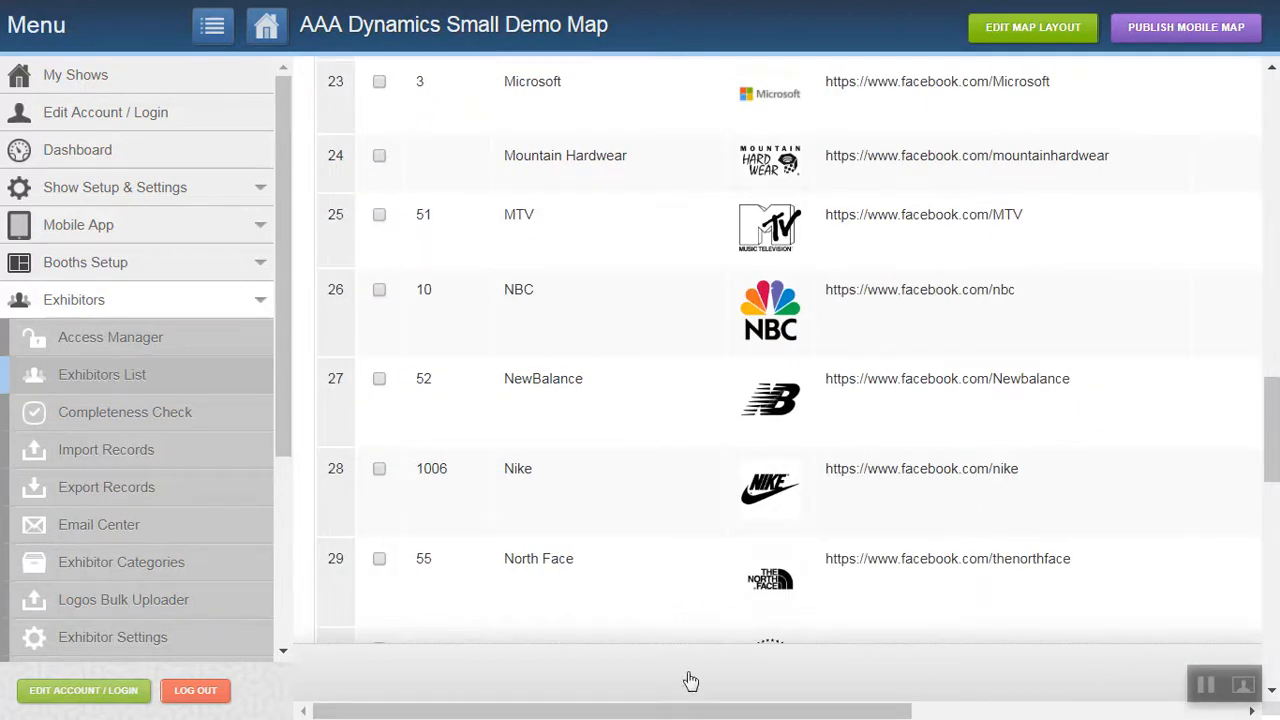
{"action": "left_click_drag", "start_coordinate": [622, 712], "coordinate": [955, 712]}
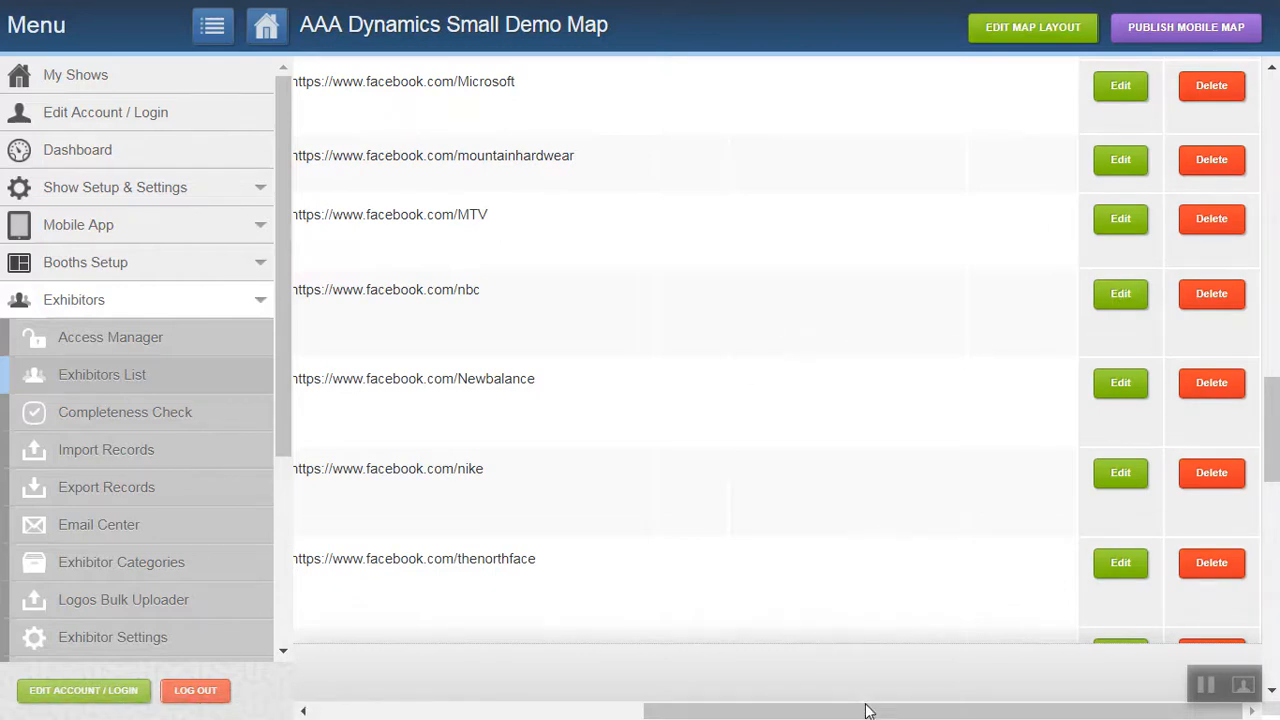
{"action": "left_click_drag", "start_coordinate": [867, 706], "coordinate": [444, 700]}
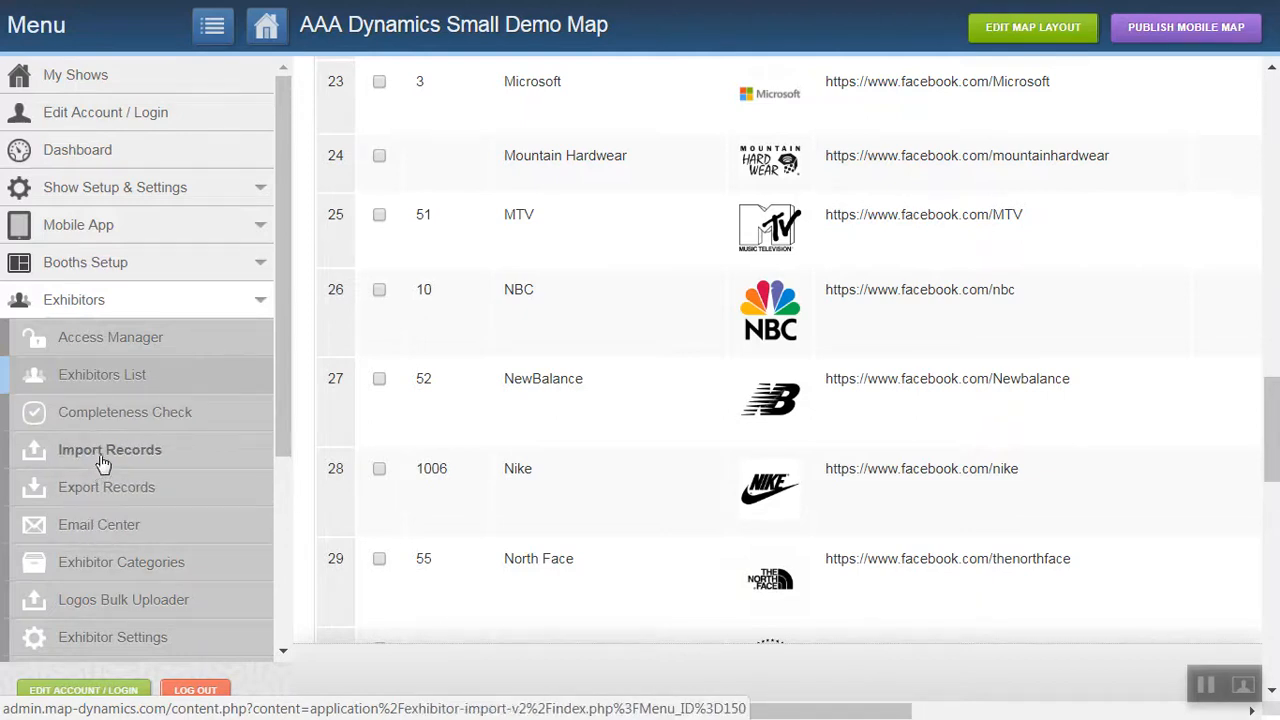
Review the message records in the Email Center and the category records in Exhibitor Categories.
{"action": "left_click", "coordinate": [88, 536]}
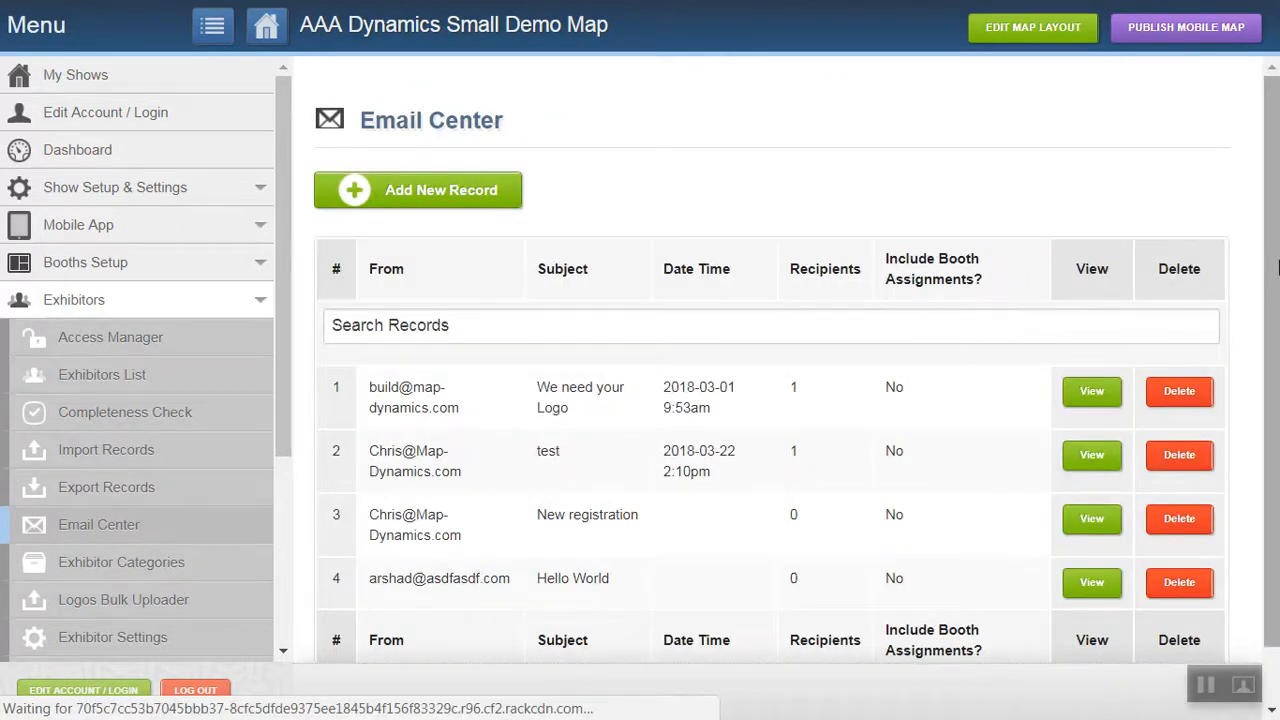
{"action": "scroll", "coordinate": [1272, 310], "scroll_direction": "down", "scroll_amount": 1}
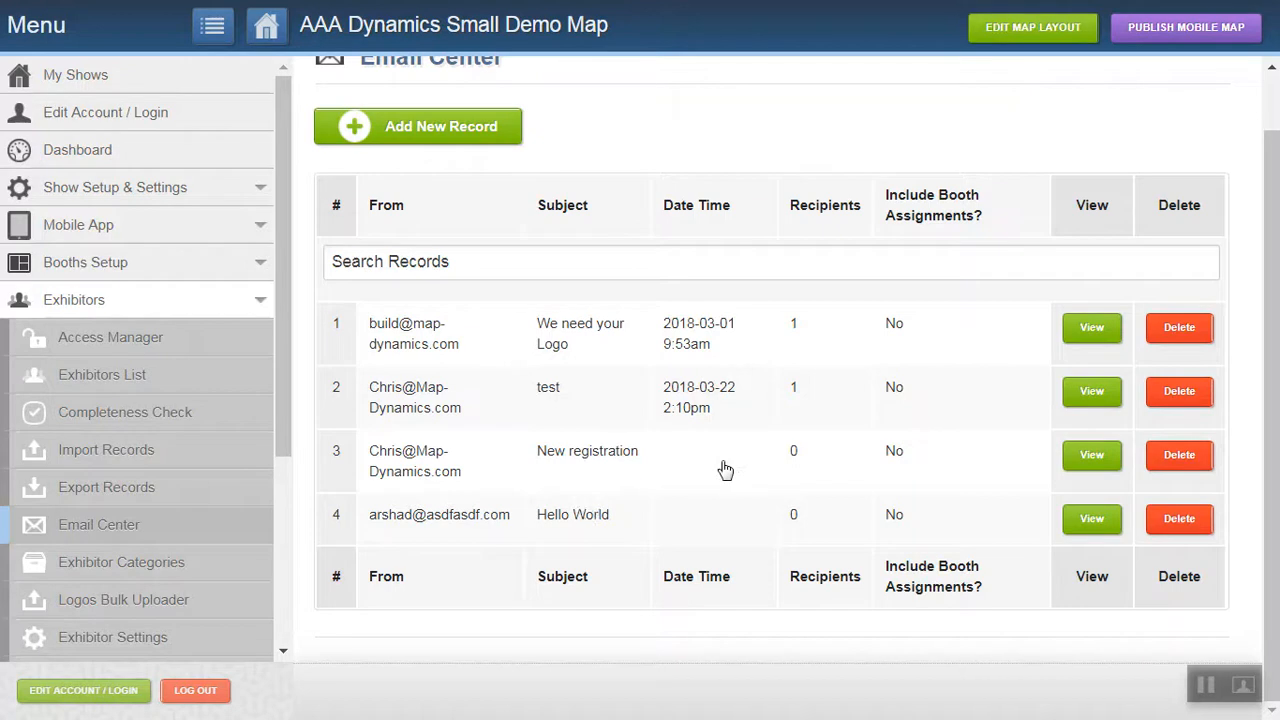
{"action": "left_click", "coordinate": [120, 572]}
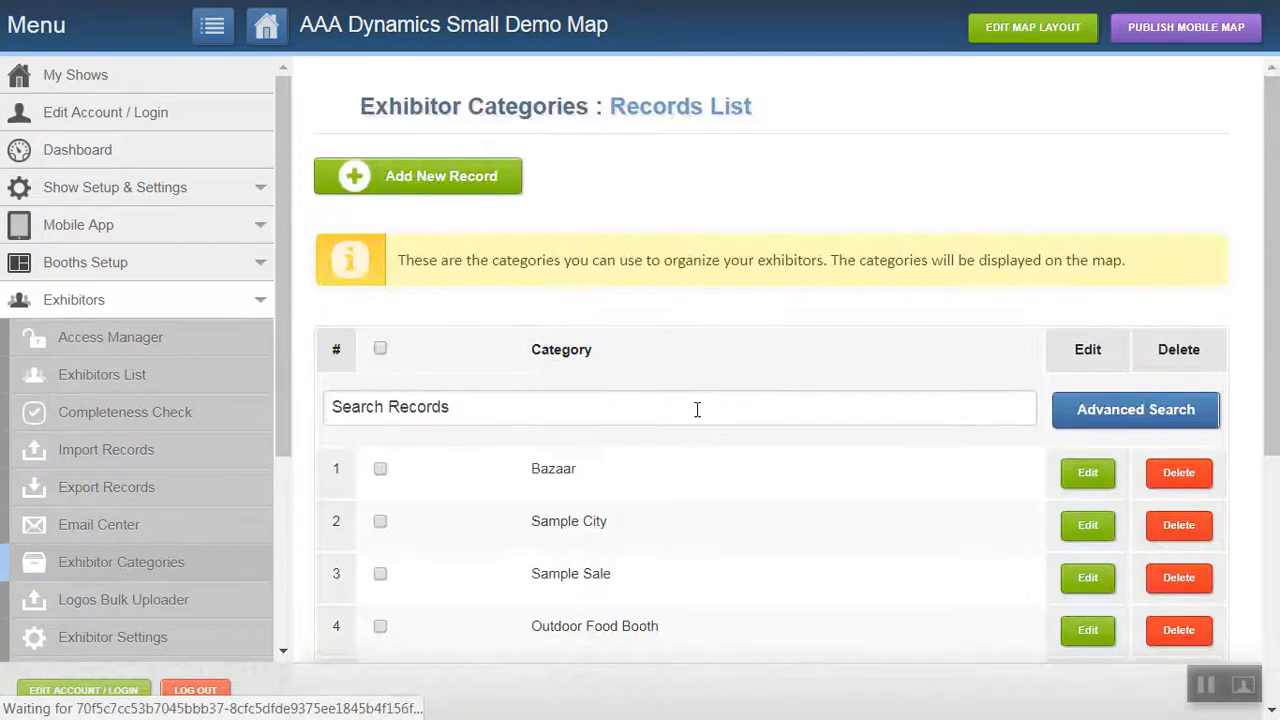
{"action": "left_click_drag", "start_coordinate": [1277, 245], "coordinate": [1278, 422]}
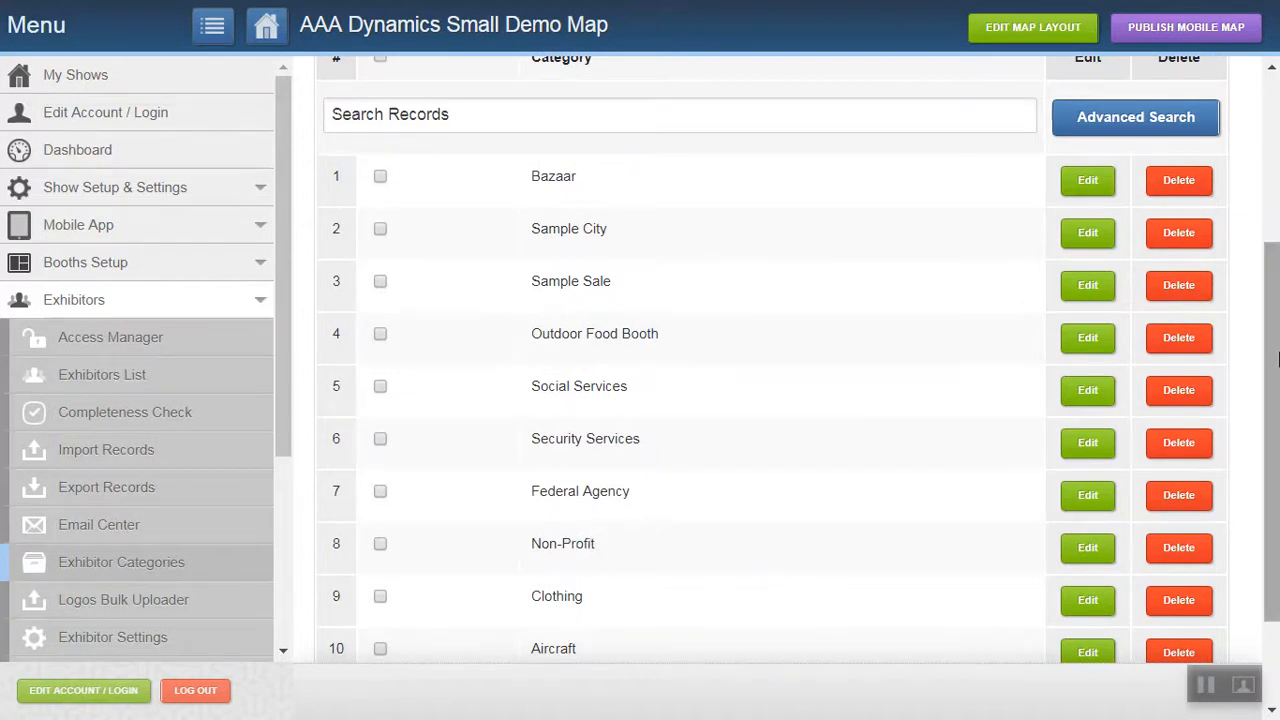
{"action": "scroll", "coordinate": [1277, 340], "scroll_direction": "up", "scroll_amount": 2}
{"action": "scroll", "coordinate": [1277, 316], "scroll_direction": "down", "scroll_amount": 4}
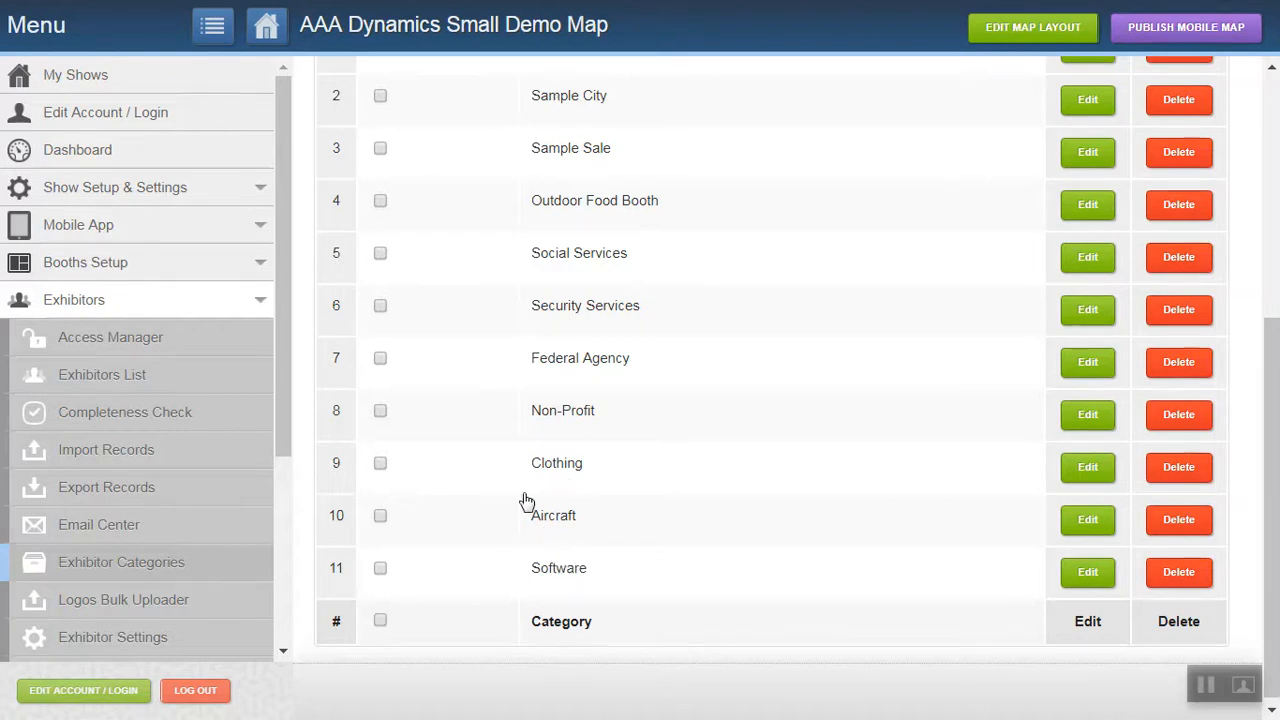
Open the Exhibitor Settings and look through the Map View Settings for exhibitor logos, details and booth visibility.
{"action": "left_click", "coordinate": [100, 648]}
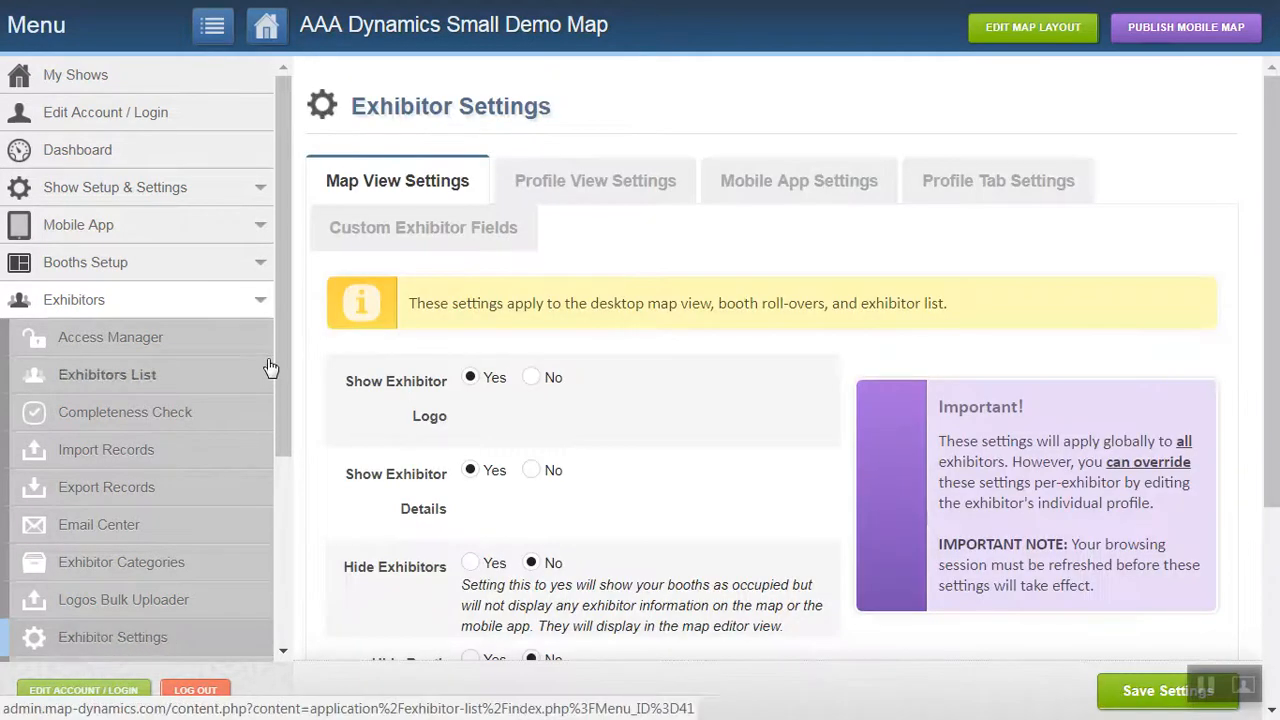
{"action": "left_click_drag", "start_coordinate": [280, 337], "coordinate": [281, 440]}
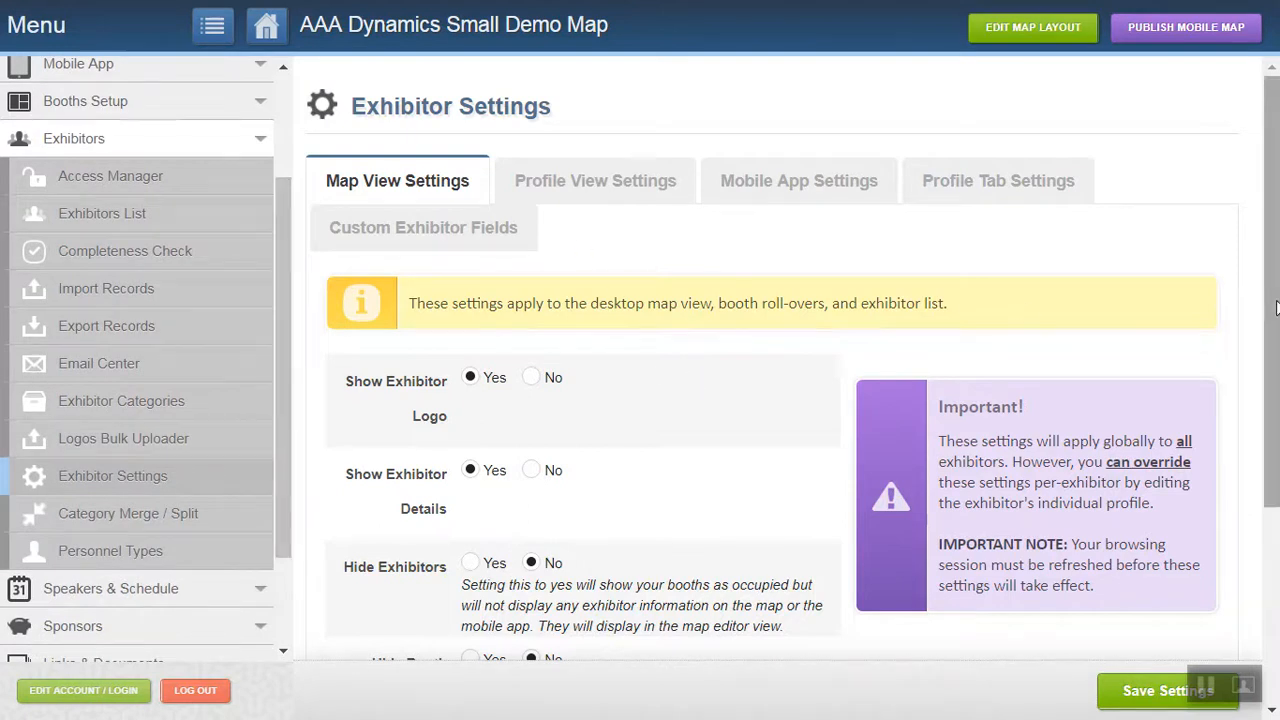
{"action": "left_click_drag", "start_coordinate": [1274, 316], "coordinate": [1274, 374]}
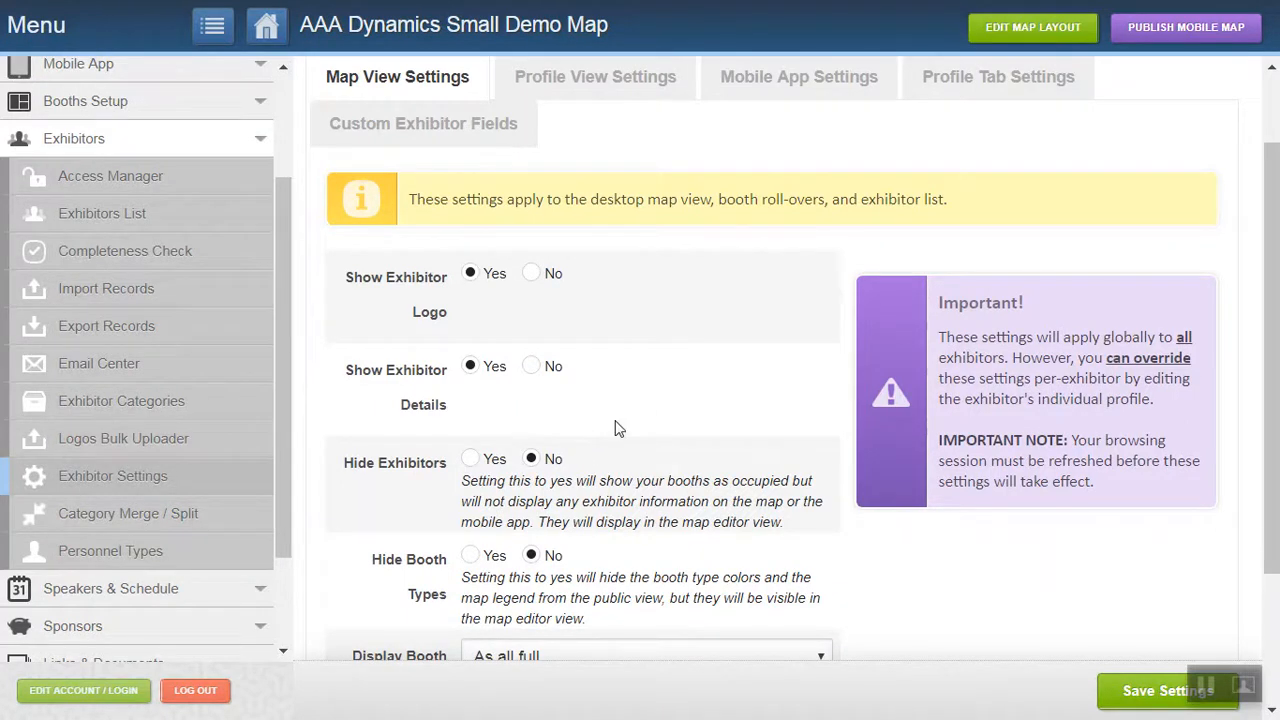
{"action": "left_click_drag", "start_coordinate": [1268, 472], "coordinate": [1257, 310]}
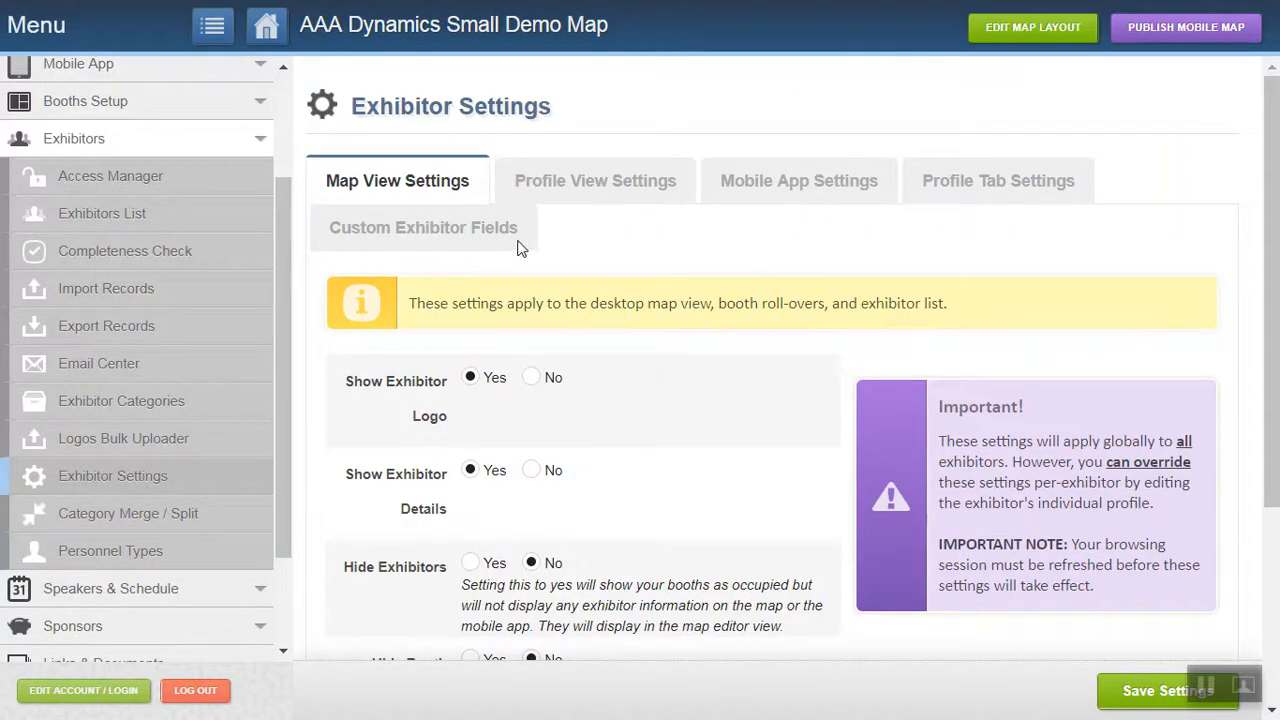
Open the Sellable Services list under Registration & Orders and browse the additional services offered to exhibitors.
{"action": "left_click", "coordinate": [262, 143]}
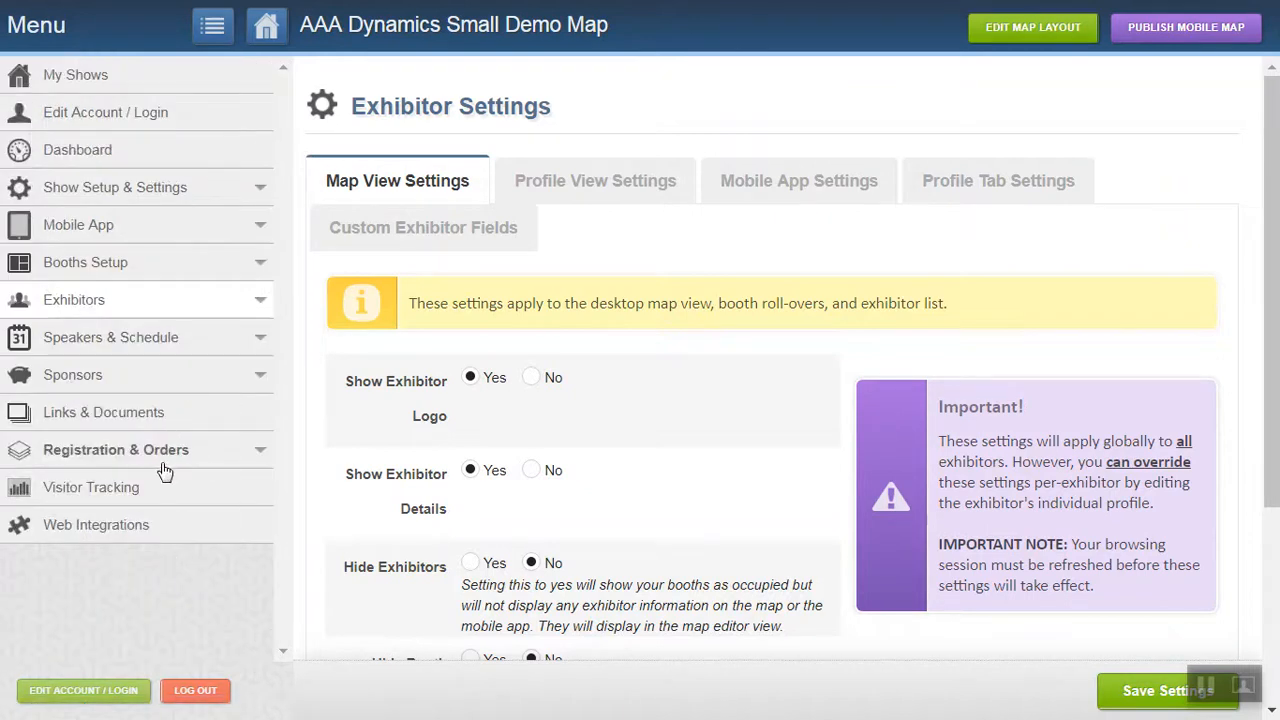
{"action": "left_click", "coordinate": [258, 452]}
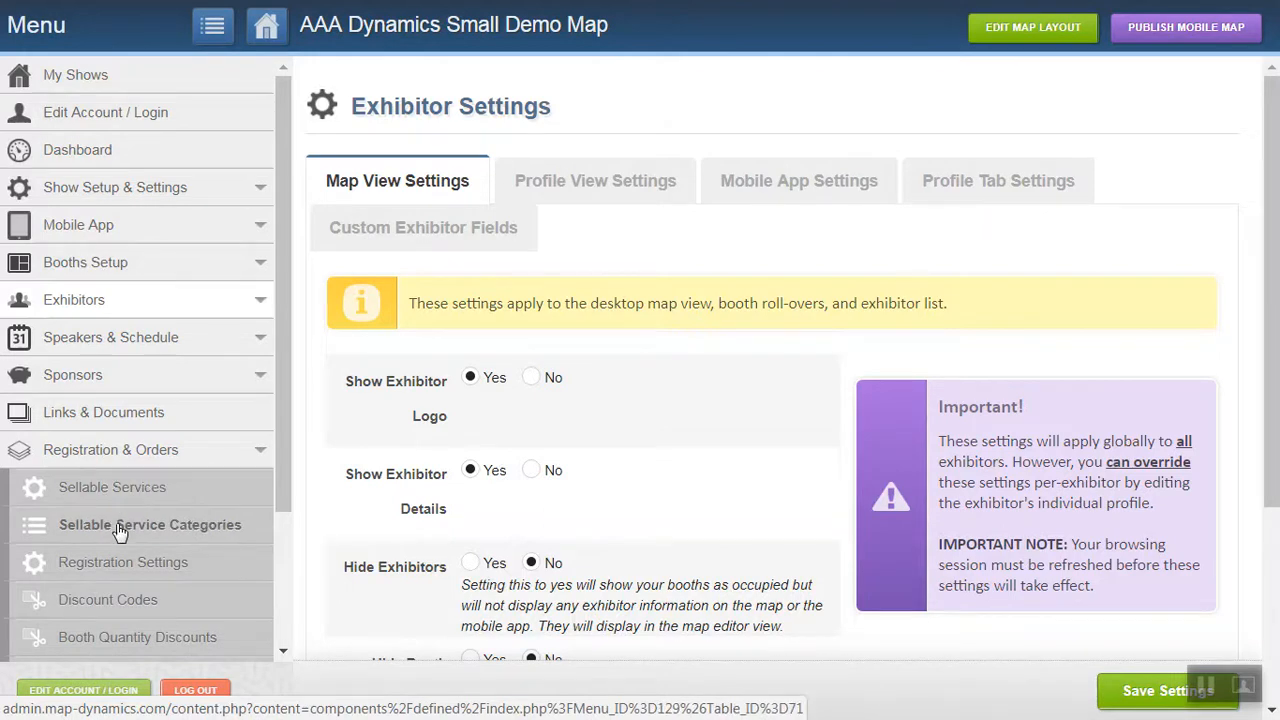
{"action": "left_click", "coordinate": [109, 487]}
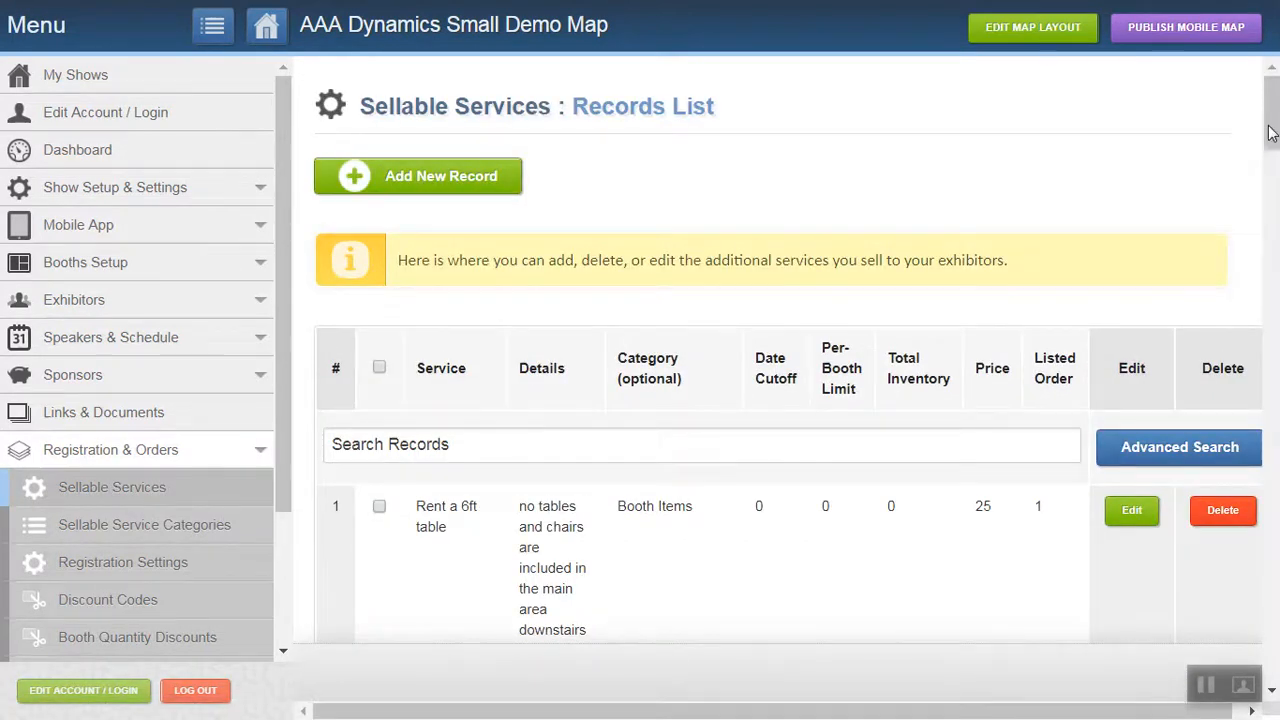
{"action": "left_click_drag", "start_coordinate": [1270, 133], "coordinate": [1275, 276]}
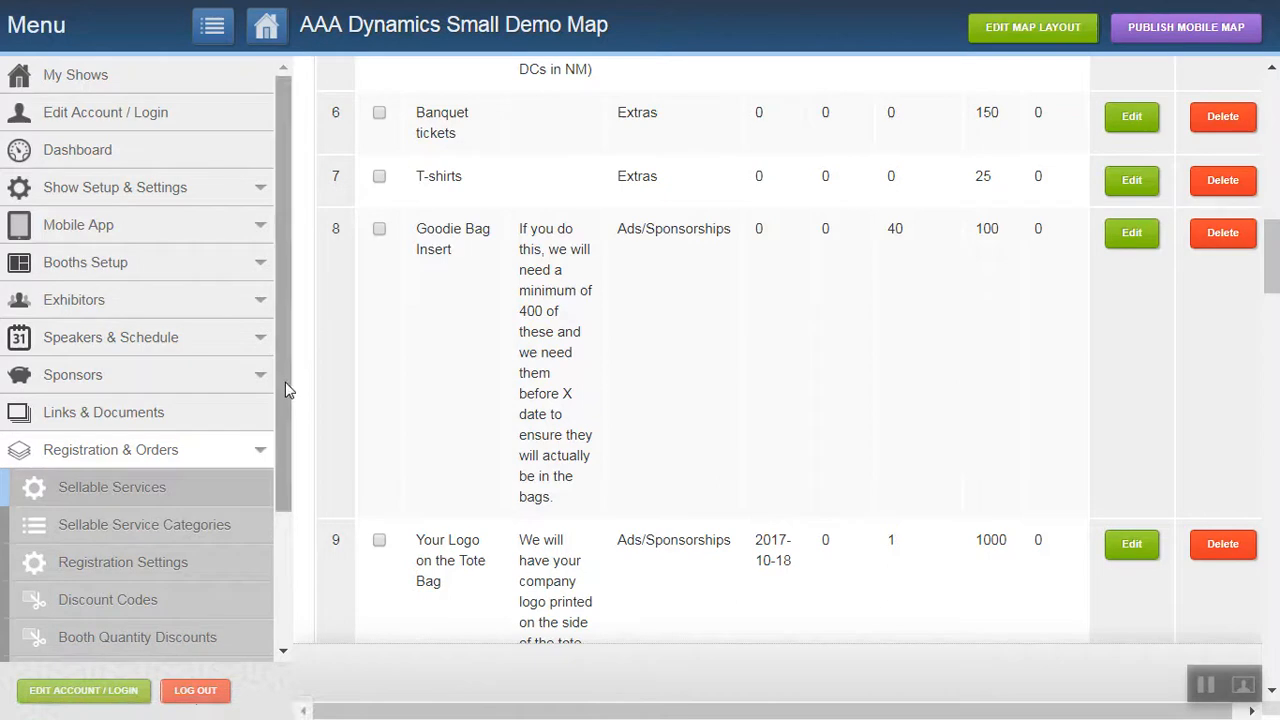
Open the Order Manager and browse all orders with their booths, totals, payments and balances due.
{"action": "left_click_drag", "start_coordinate": [285, 382], "coordinate": [289, 500]}
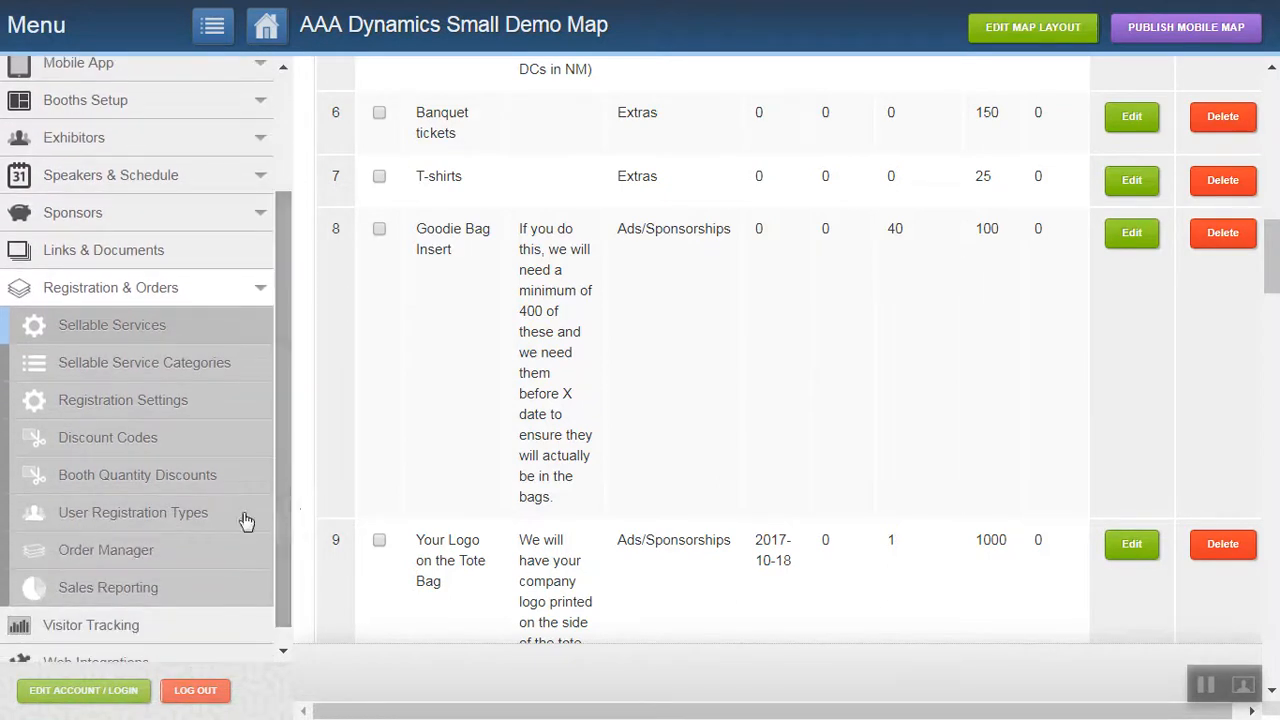
{"action": "left_click", "coordinate": [102, 558]}
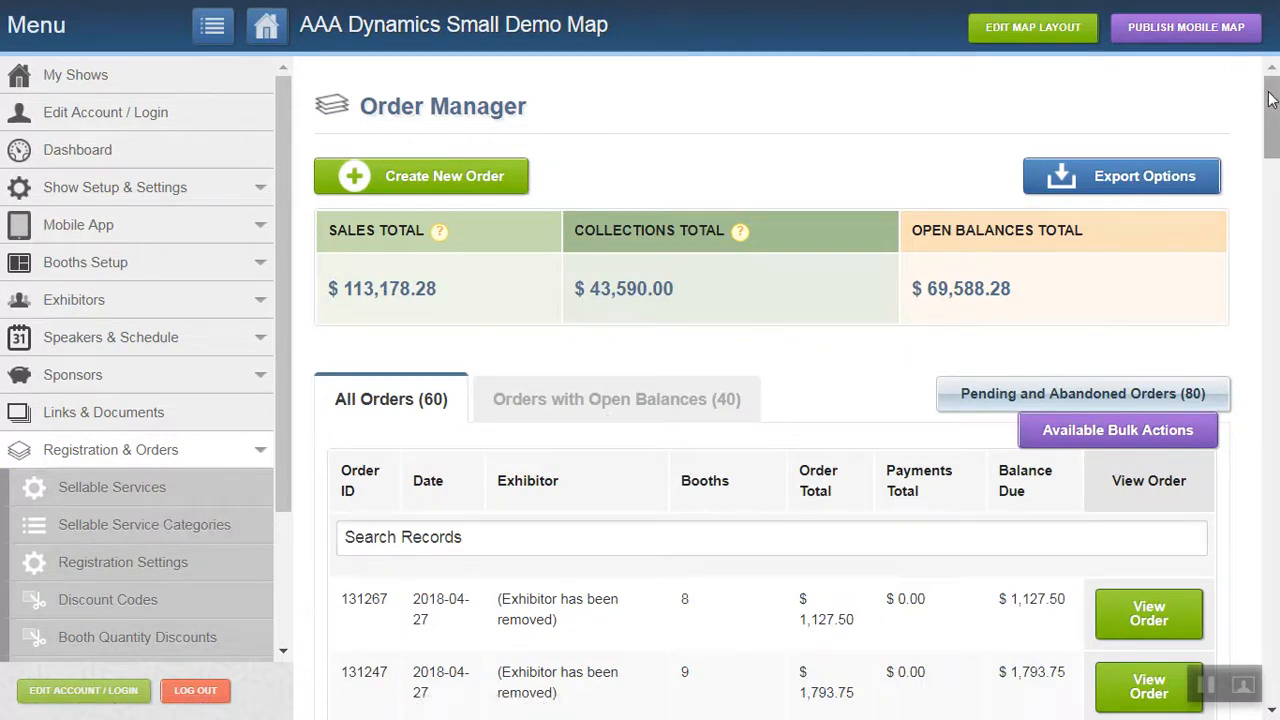
{"action": "scroll", "coordinate": [1270, 98], "scroll_direction": "down", "scroll_amount": 5}
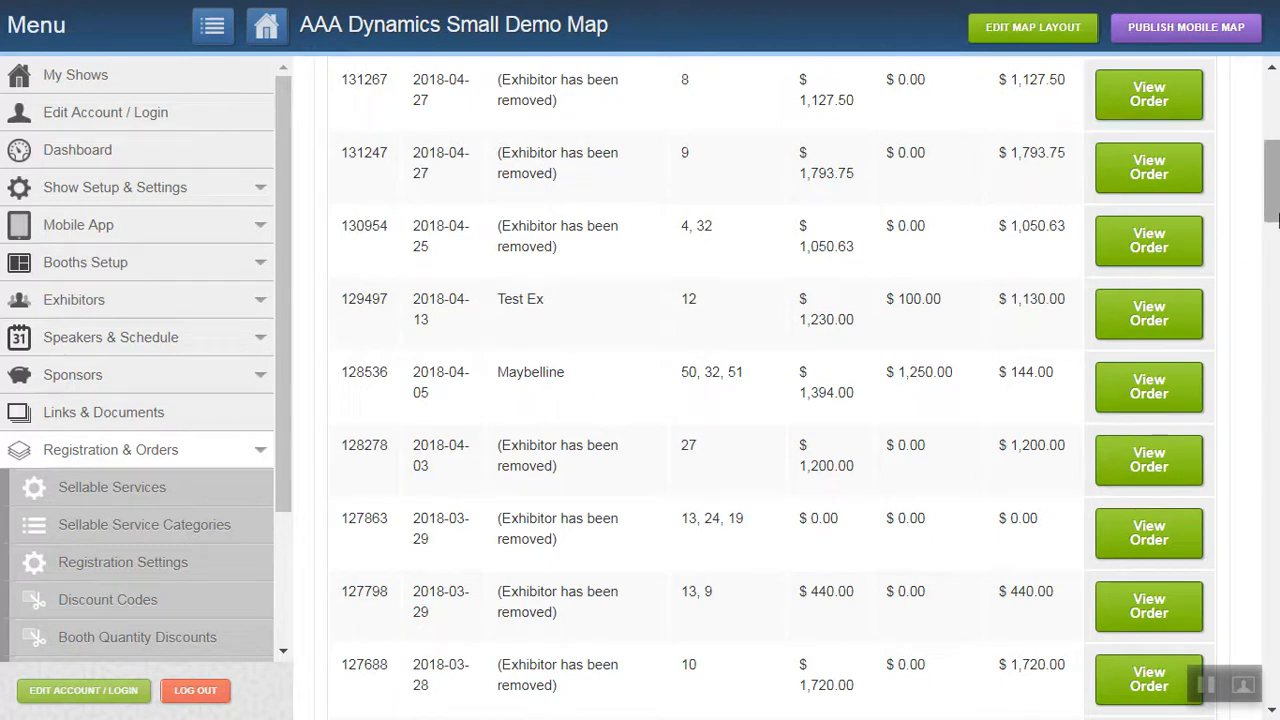
{"action": "left_click_drag", "start_coordinate": [1275, 217], "coordinate": [1277, 313]}
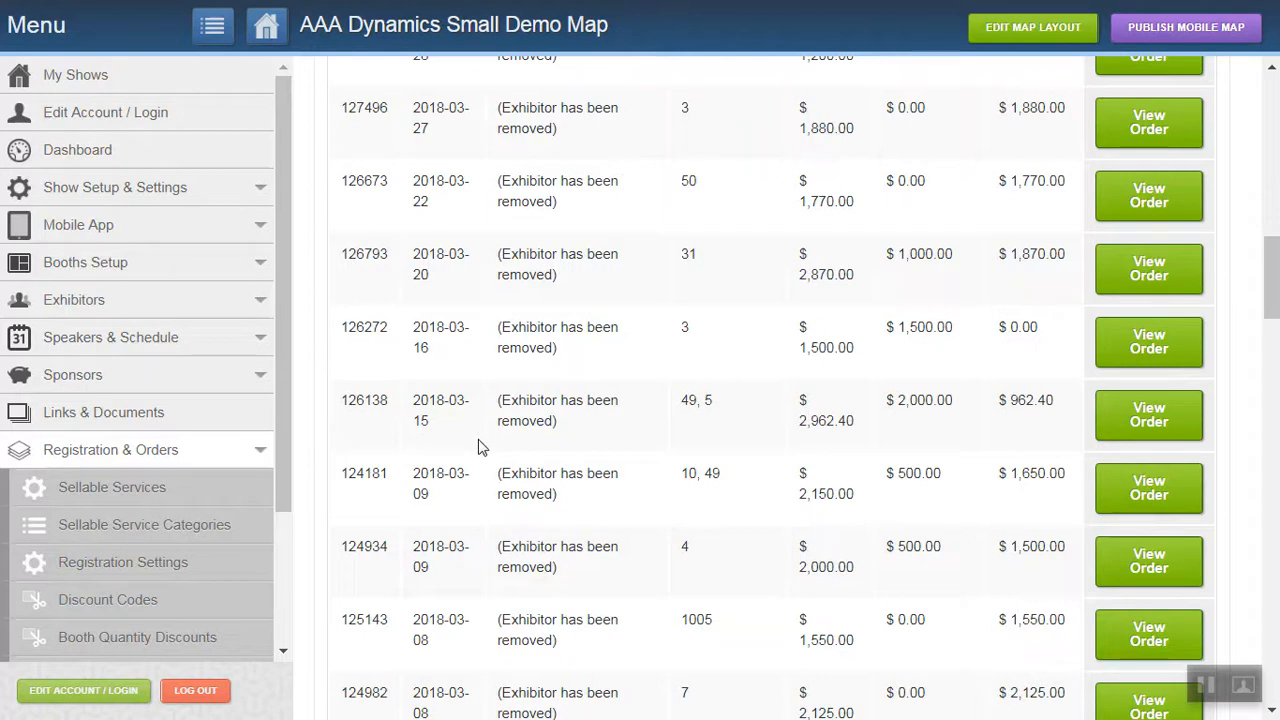
{"action": "left_click_drag", "start_coordinate": [1275, 284], "coordinate": [1268, 218]}
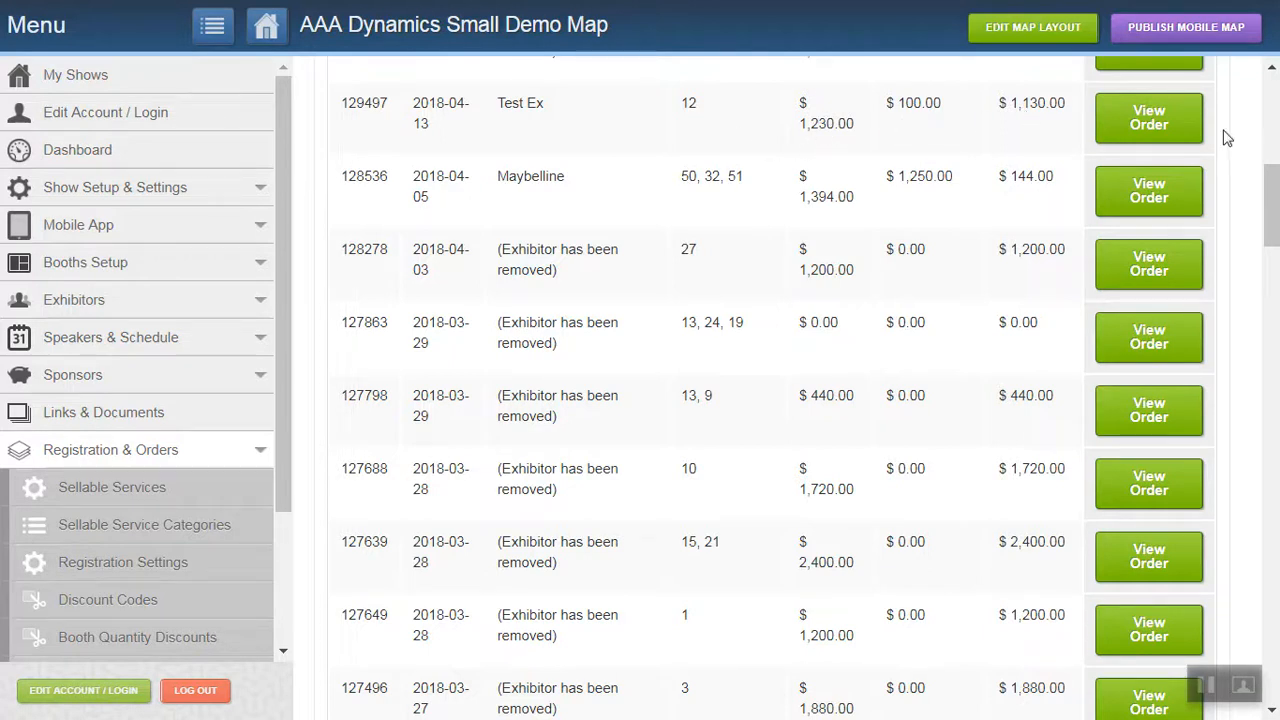
View the Test Ex order for booth 12 and review its management options, payments, balance due and additional information.
{"action": "left_click_drag", "start_coordinate": [1271, 190], "coordinate": [1271, 150]}
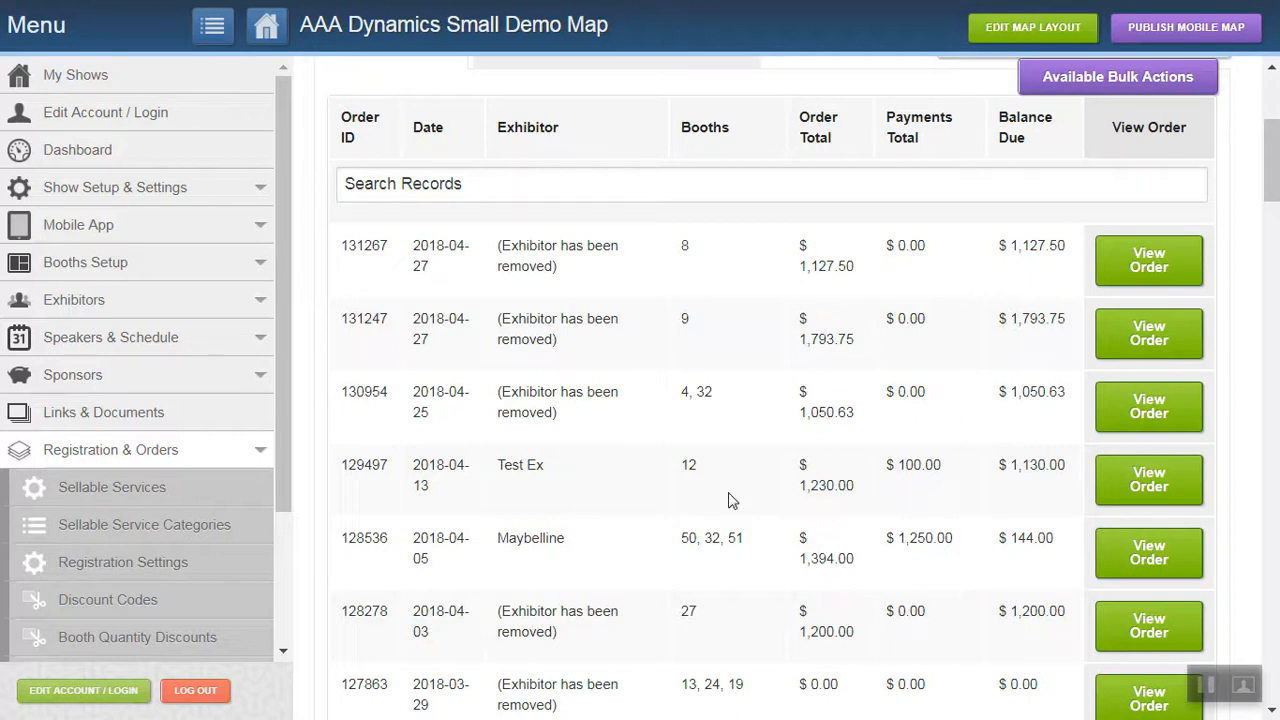
{"action": "left_click", "coordinate": [1151, 482]}
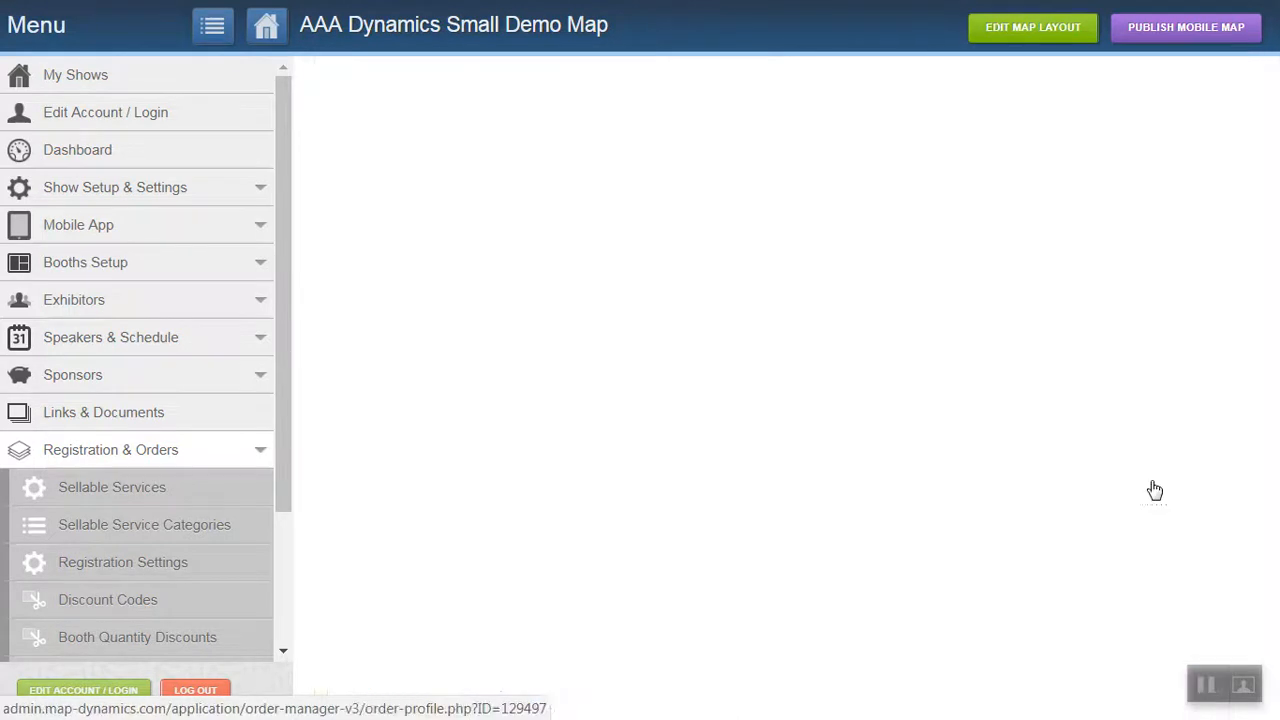
{"action": "left_click_drag", "start_coordinate": [1272, 180], "coordinate": [1273, 200]}
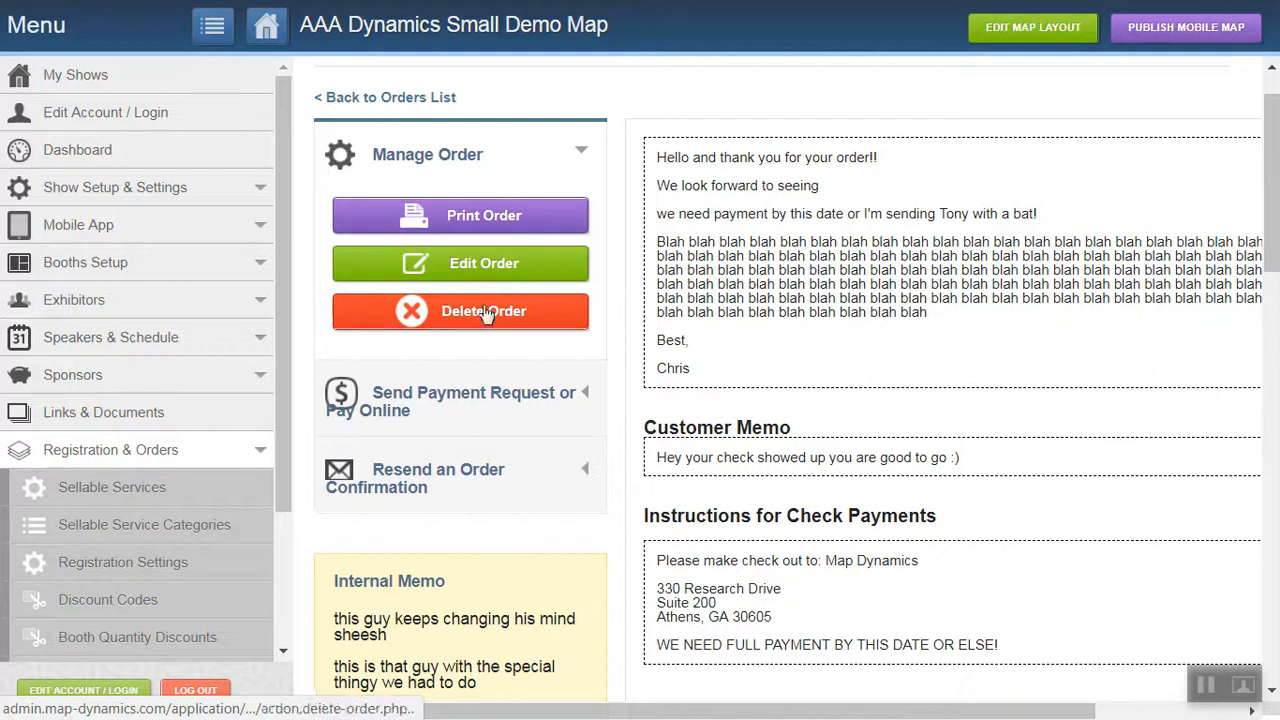
{"action": "left_click_drag", "start_coordinate": [1272, 186], "coordinate": [1279, 536]}
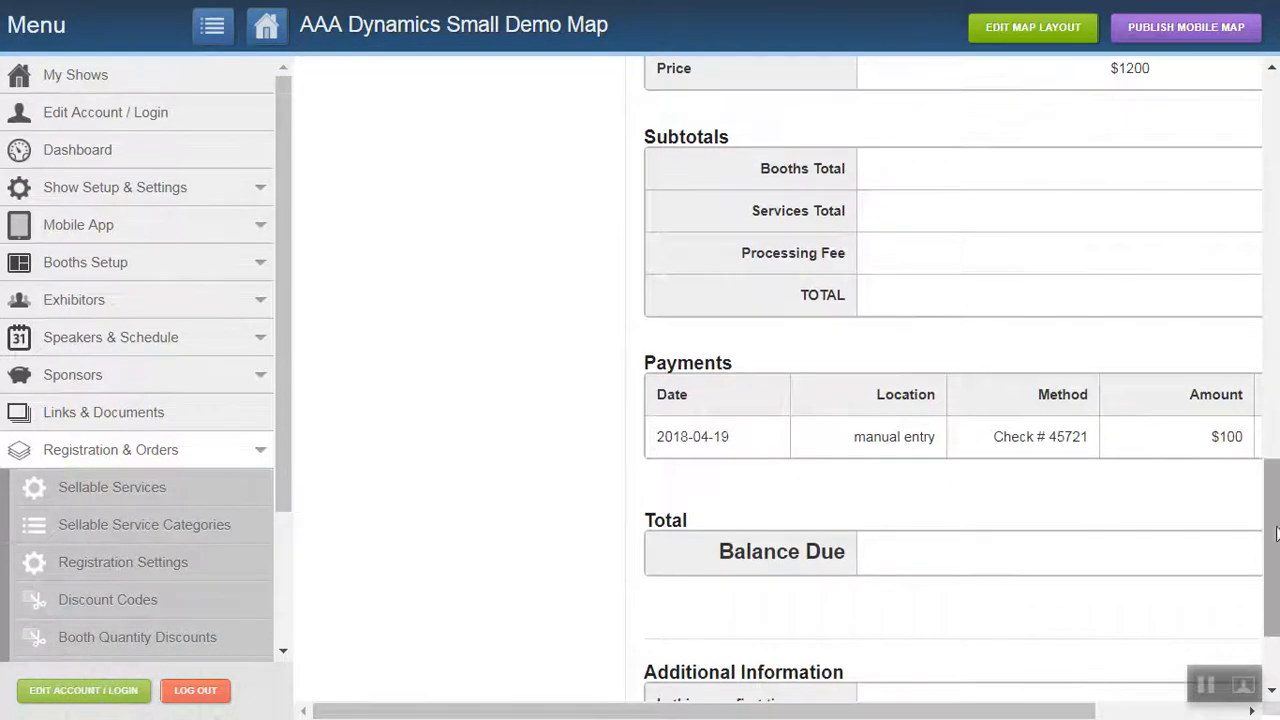
{"action": "scroll", "coordinate": [1273, 527], "scroll_direction": "down", "scroll_amount": 2}
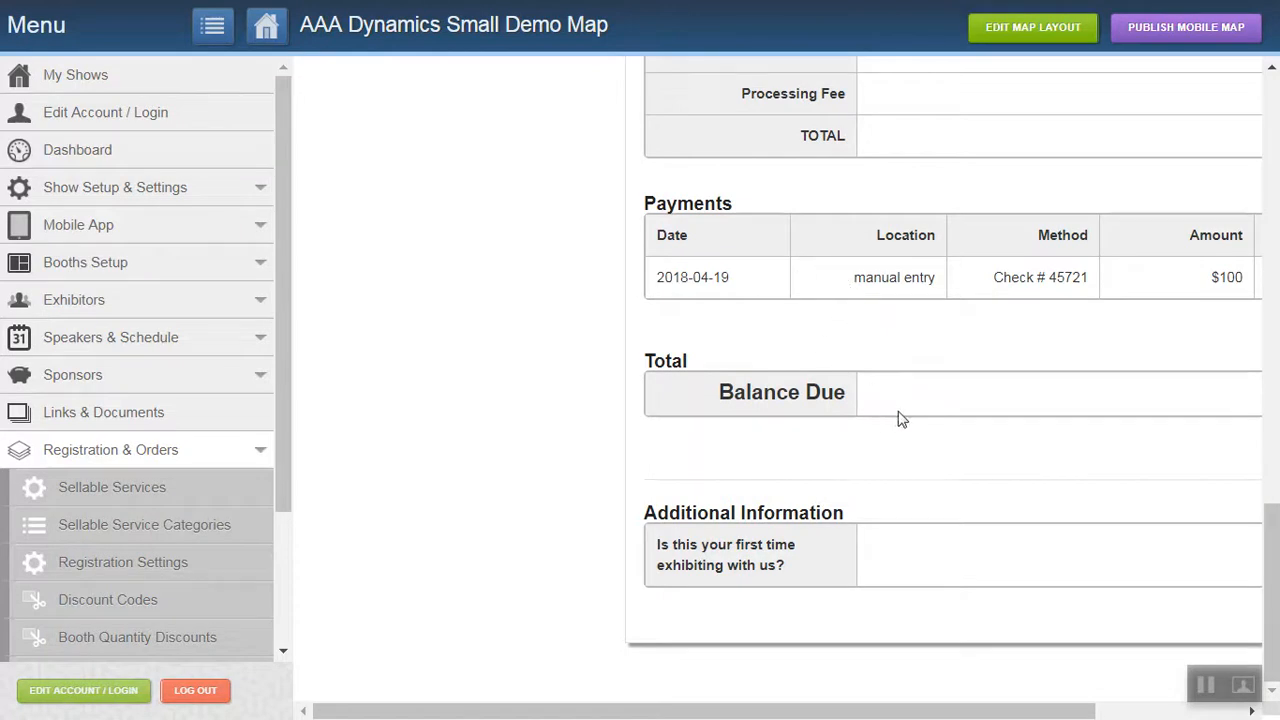
{"action": "left_click_drag", "start_coordinate": [1080, 709], "coordinate": [1273, 710]}
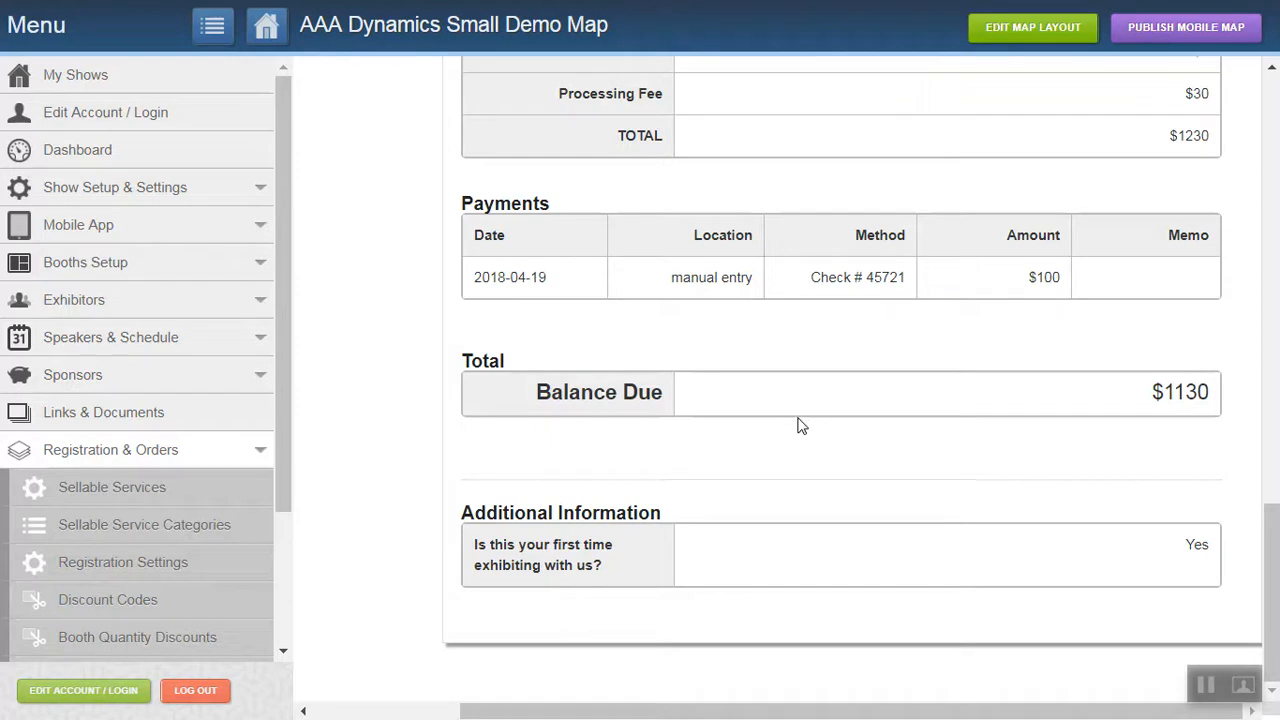
{"action": "left_click_drag", "start_coordinate": [1277, 483], "coordinate": [1277, 120]}
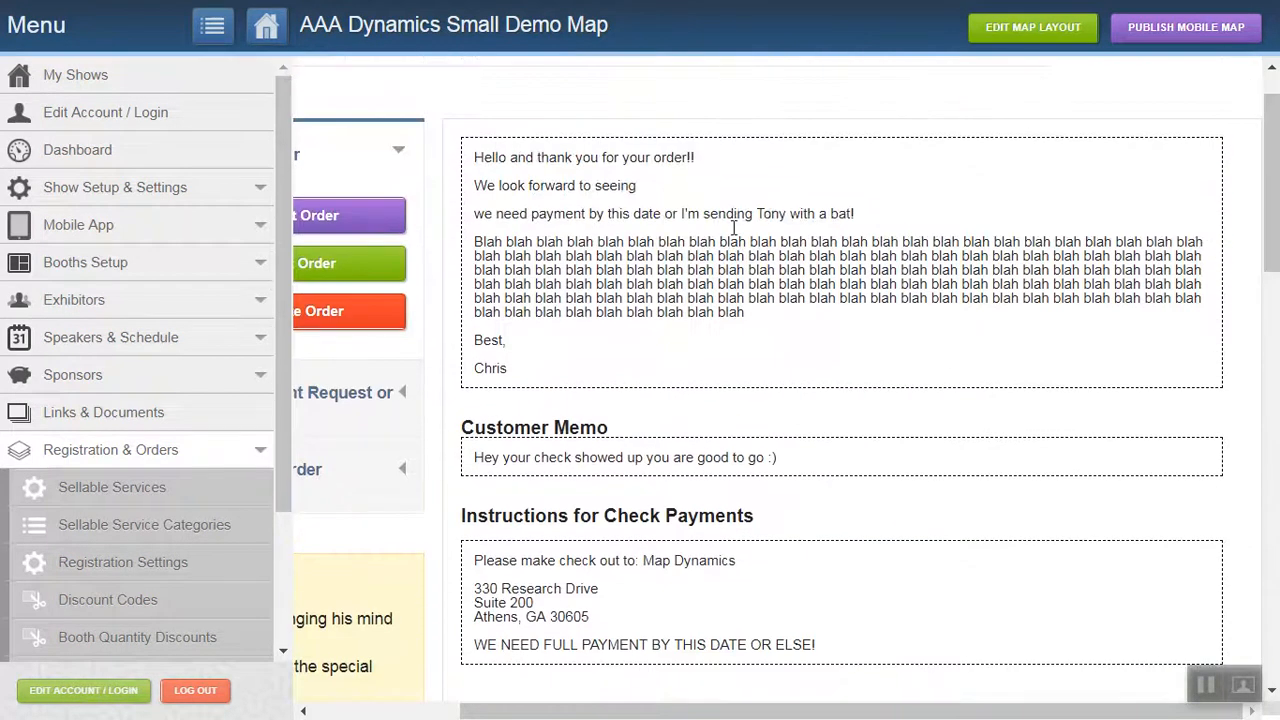
Open the Sales Reporting dashboard and review the exhibit sales totals, available floorspace chart and system report options.
{"action": "left_click_drag", "start_coordinate": [278, 455], "coordinate": [288, 582]}
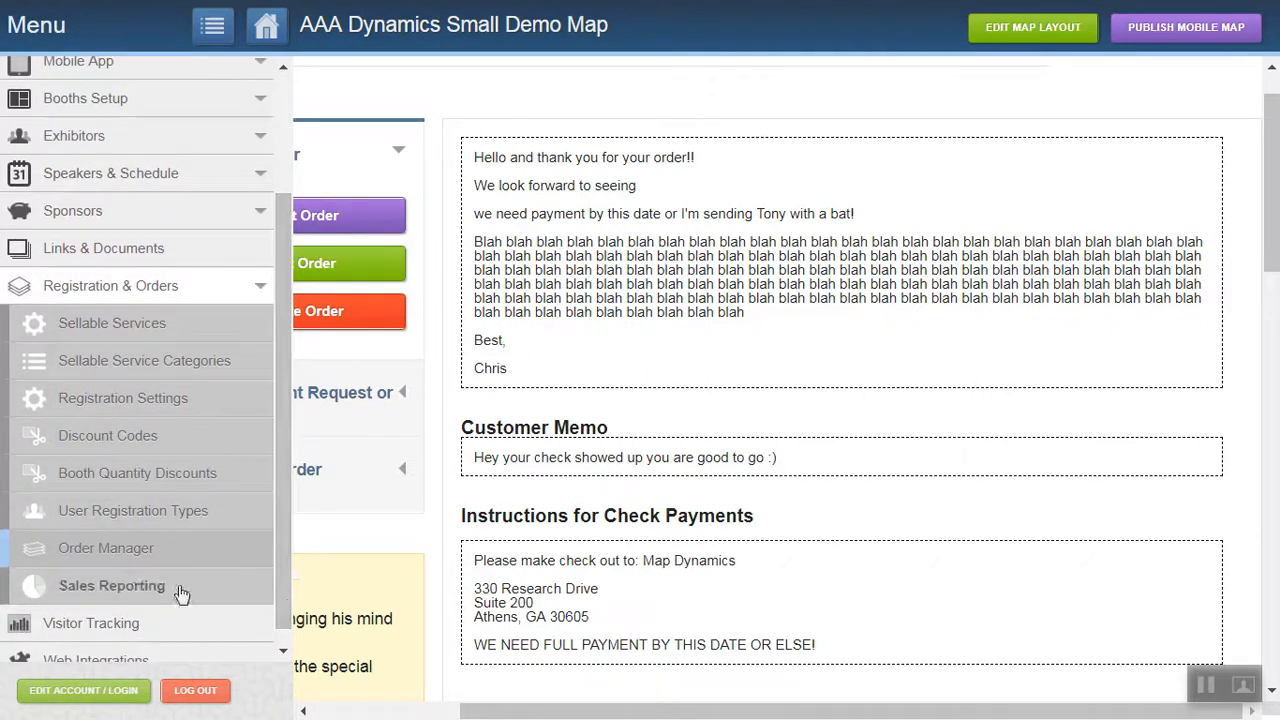
{"action": "left_click", "coordinate": [132, 582]}
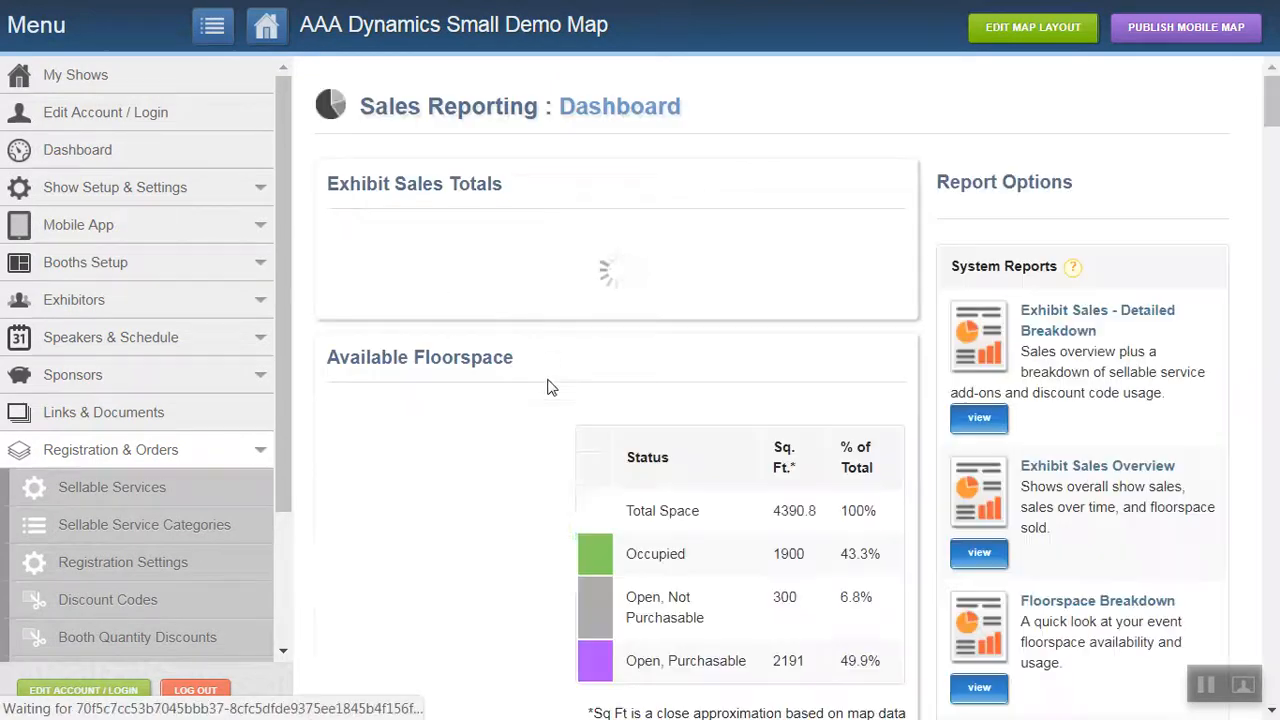
{"action": "mouse_move", "coordinate": [1274, 116]}
{"action": "left_mouse_down"}
{"action": "mouse_move", "coordinate": [1274, 136]}
{"action": "mouse_move", "coordinate": [1274, 112]}
{"action": "left_mouse_up"}
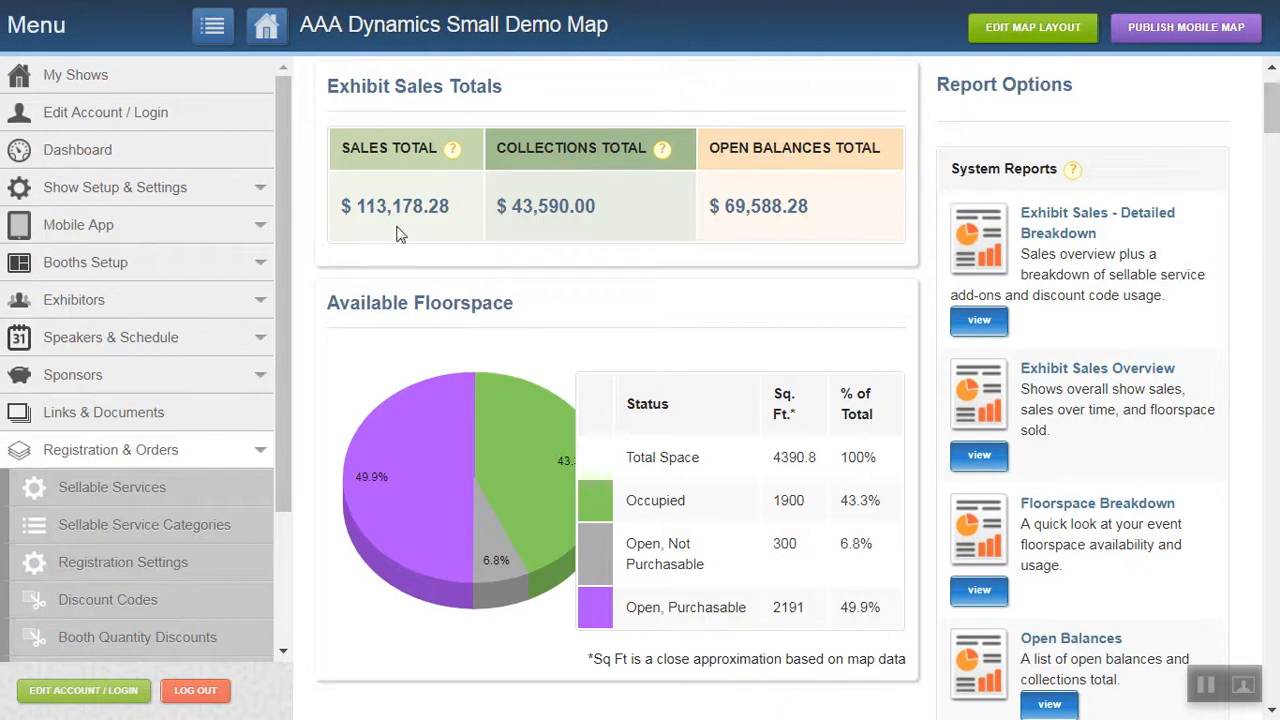
{"action": "left_click_drag", "start_coordinate": [1273, 120], "coordinate": [1275, 90]}
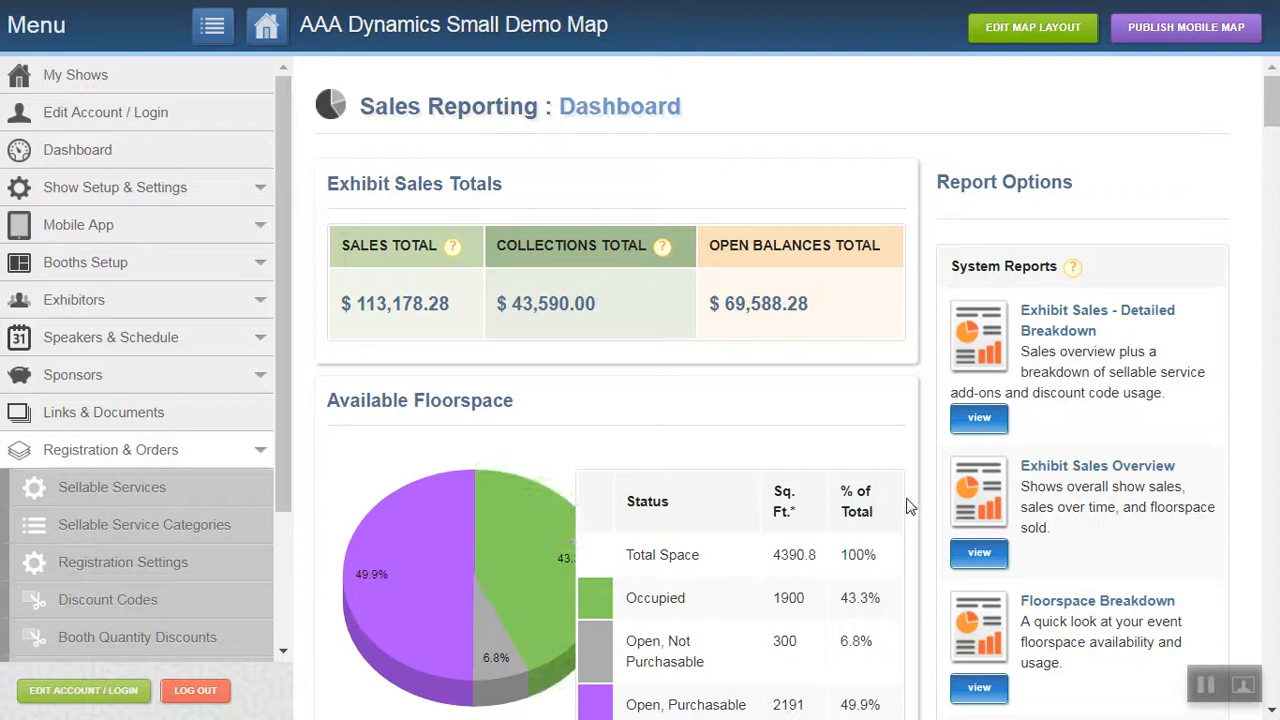
Open the Registration Settings and expand the Checkout Payment Options section of the required settings.
{"action": "scroll", "coordinate": [1270, 138], "scroll_direction": "down", "scroll_amount": 3}
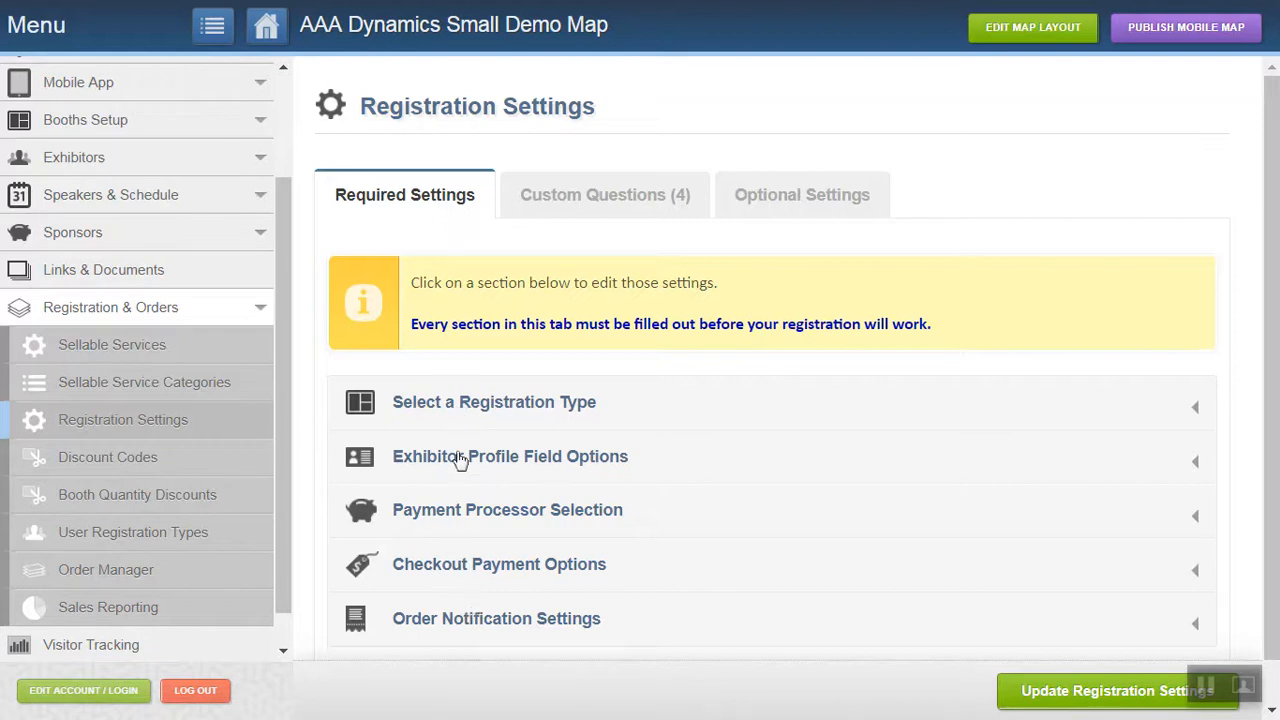
{"action": "left_click", "coordinate": [457, 570]}
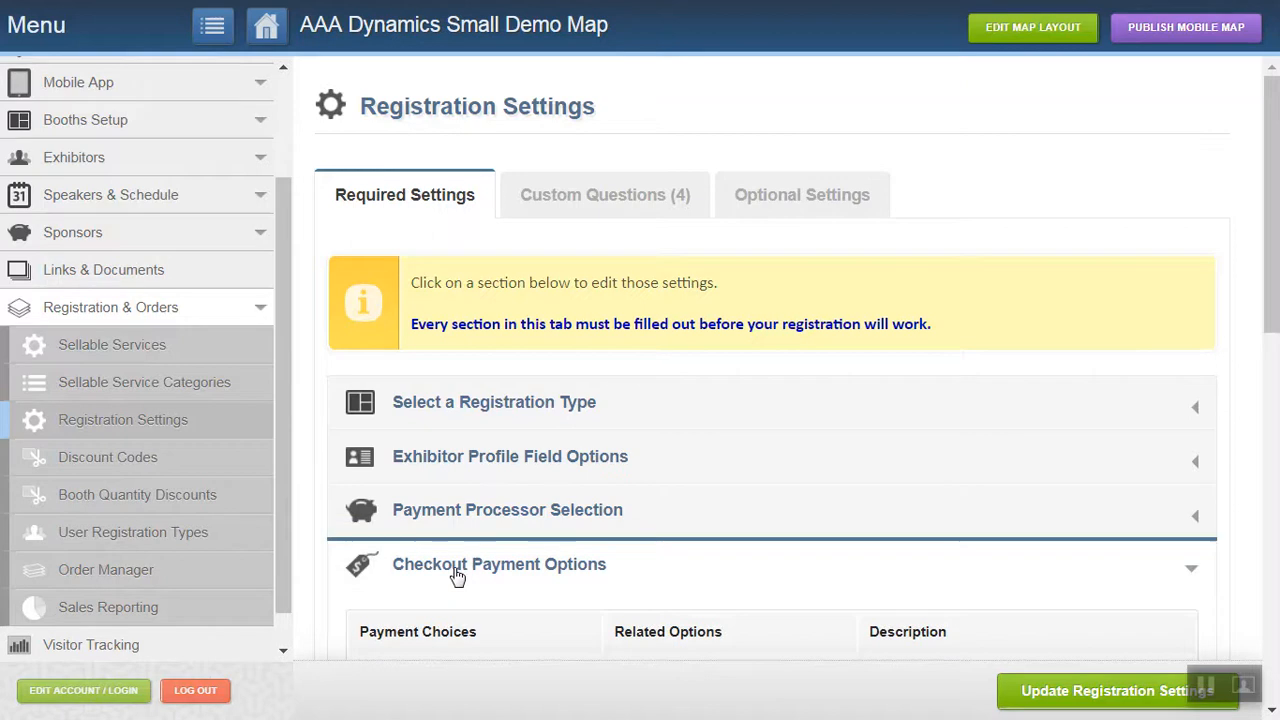
Try the Pay Full Amount choice in Checkout Payment Options and switch back to Pay Deposit: Flat Fee.
{"action": "left_click_drag", "start_coordinate": [1275, 219], "coordinate": [1277, 330]}
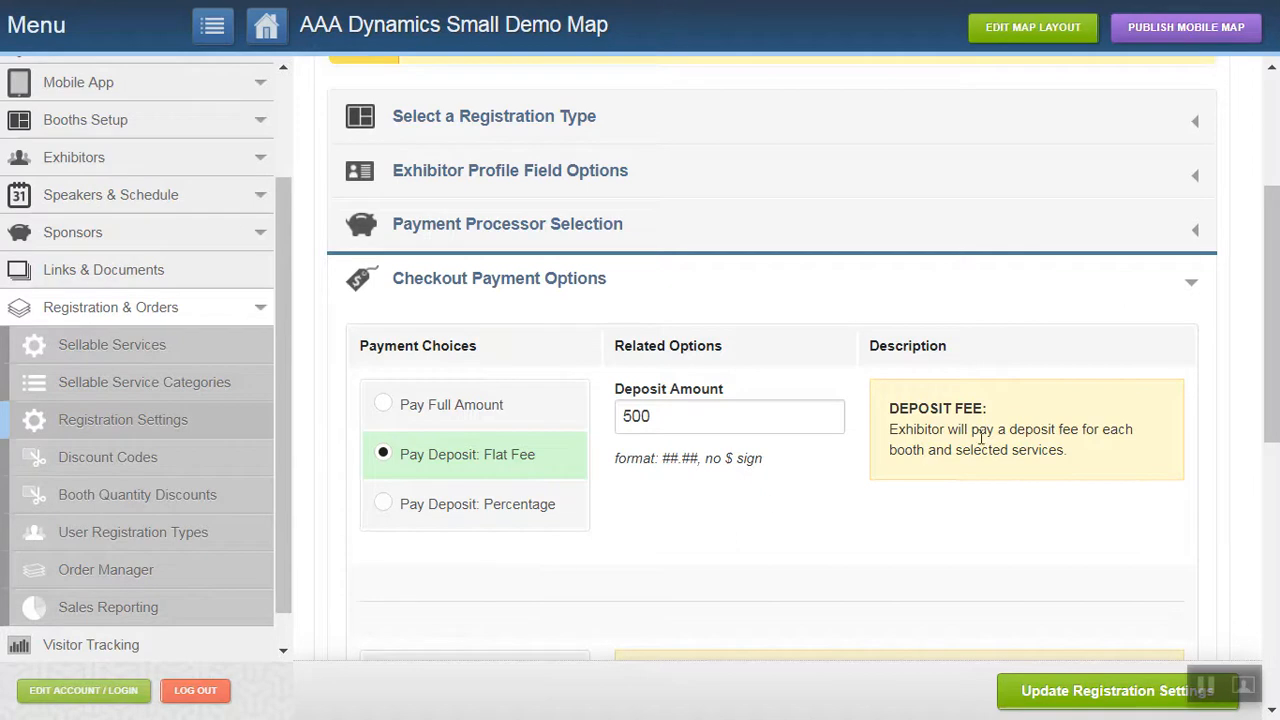
{"action": "left_click_drag", "start_coordinate": [1274, 250], "coordinate": [1274, 271]}
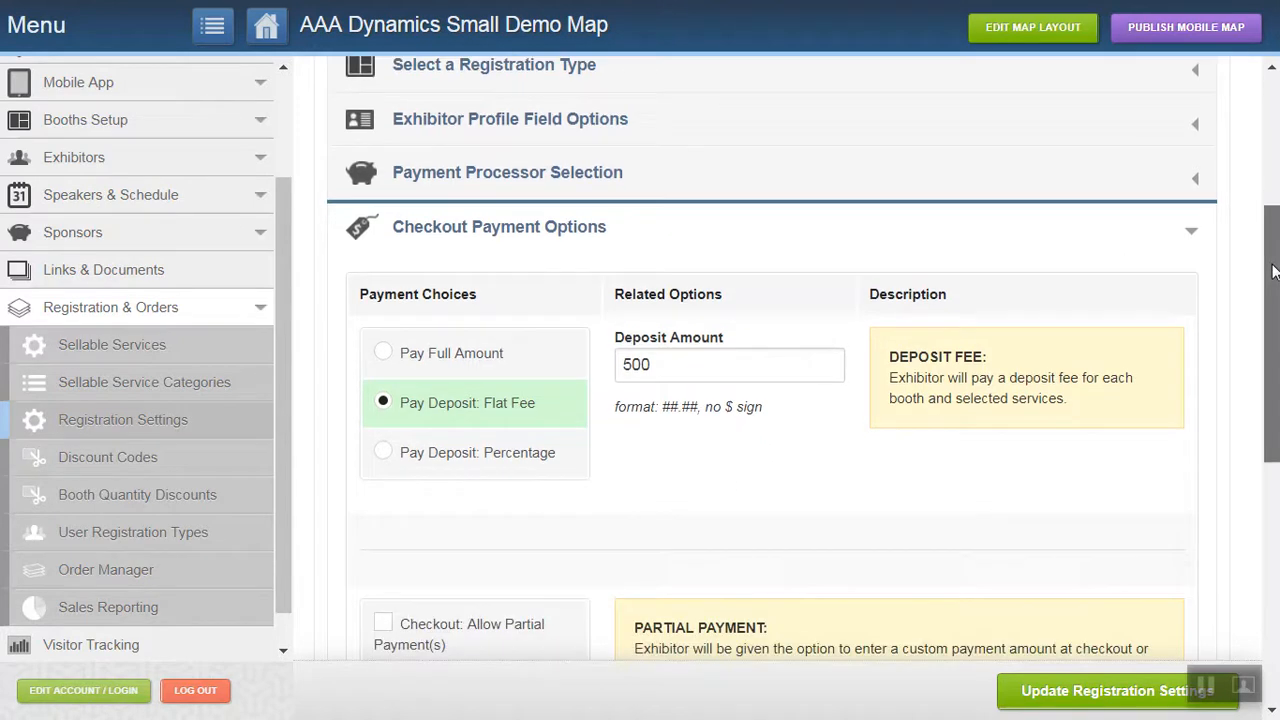
{"action": "left_click", "coordinate": [386, 357]}
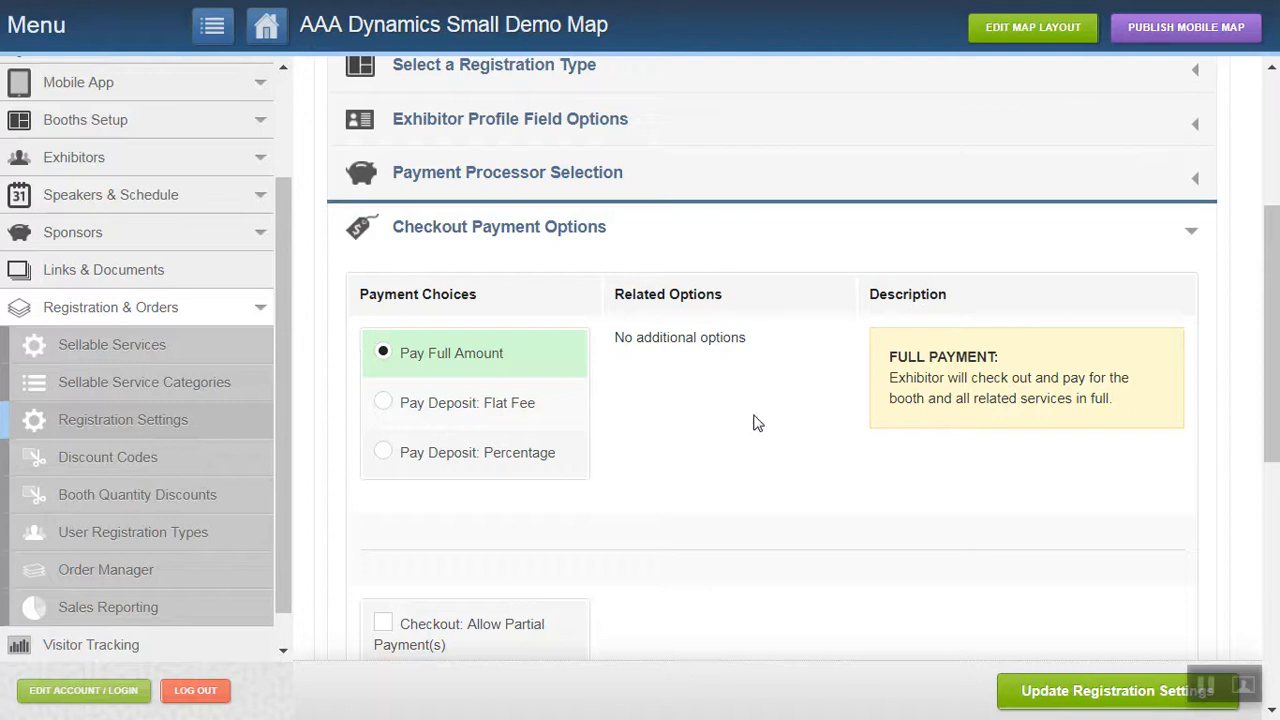
{"action": "left_click", "coordinate": [385, 405]}
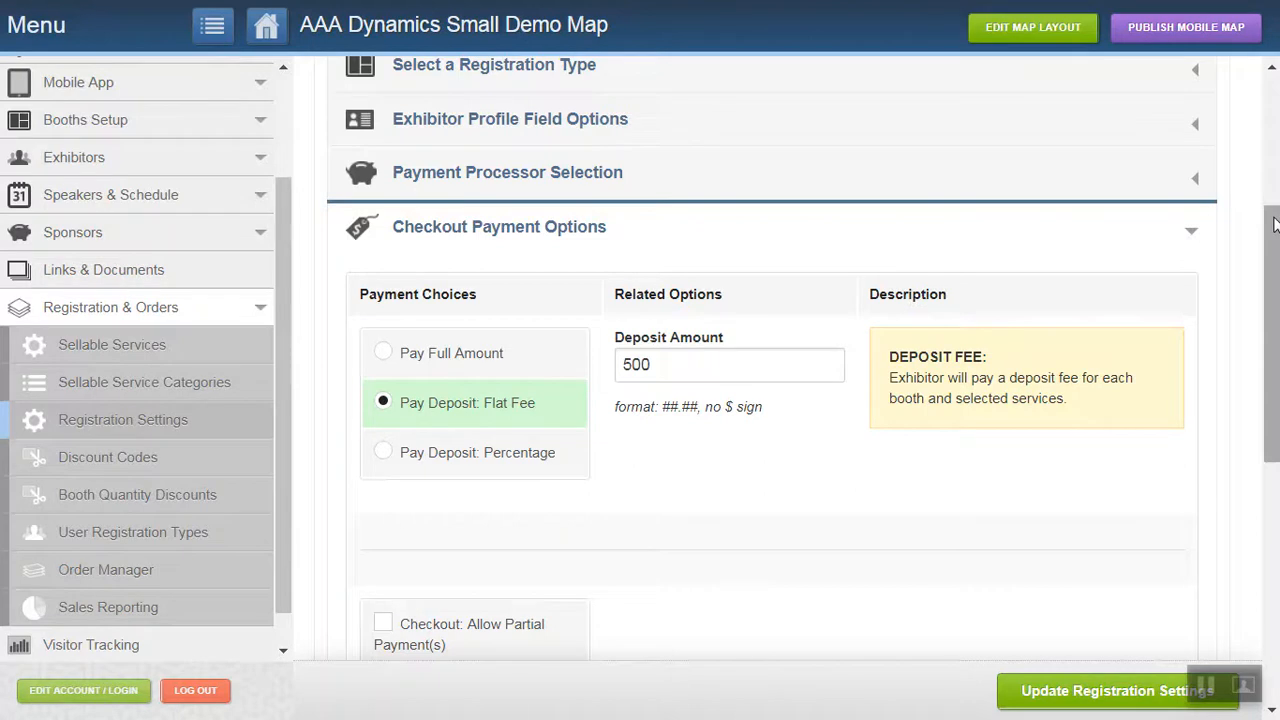
Review the additional checkout fee settings, including the fee type, fee name, fee amount and online-payments-only option.
{"action": "left_click_drag", "start_coordinate": [1275, 207], "coordinate": [1274, 468]}
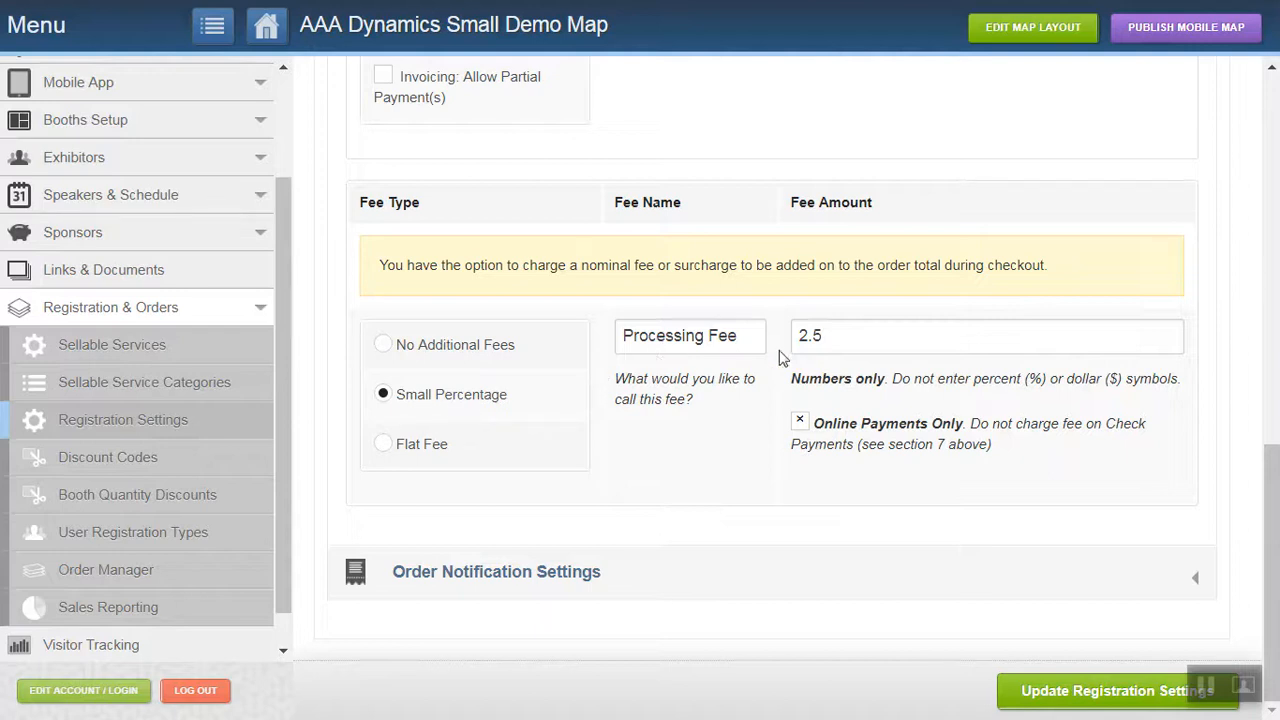
{"action": "left_click", "coordinate": [844, 341]}
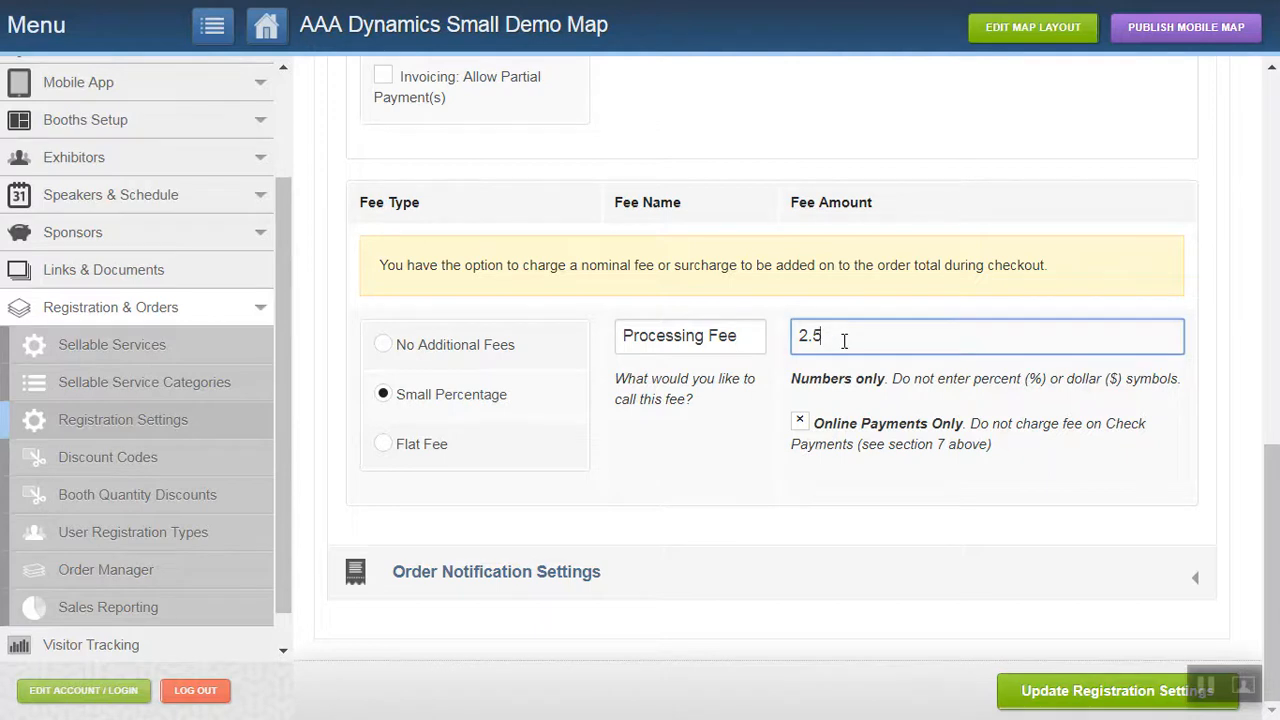
{"action": "left_click", "coordinate": [383, 447]}
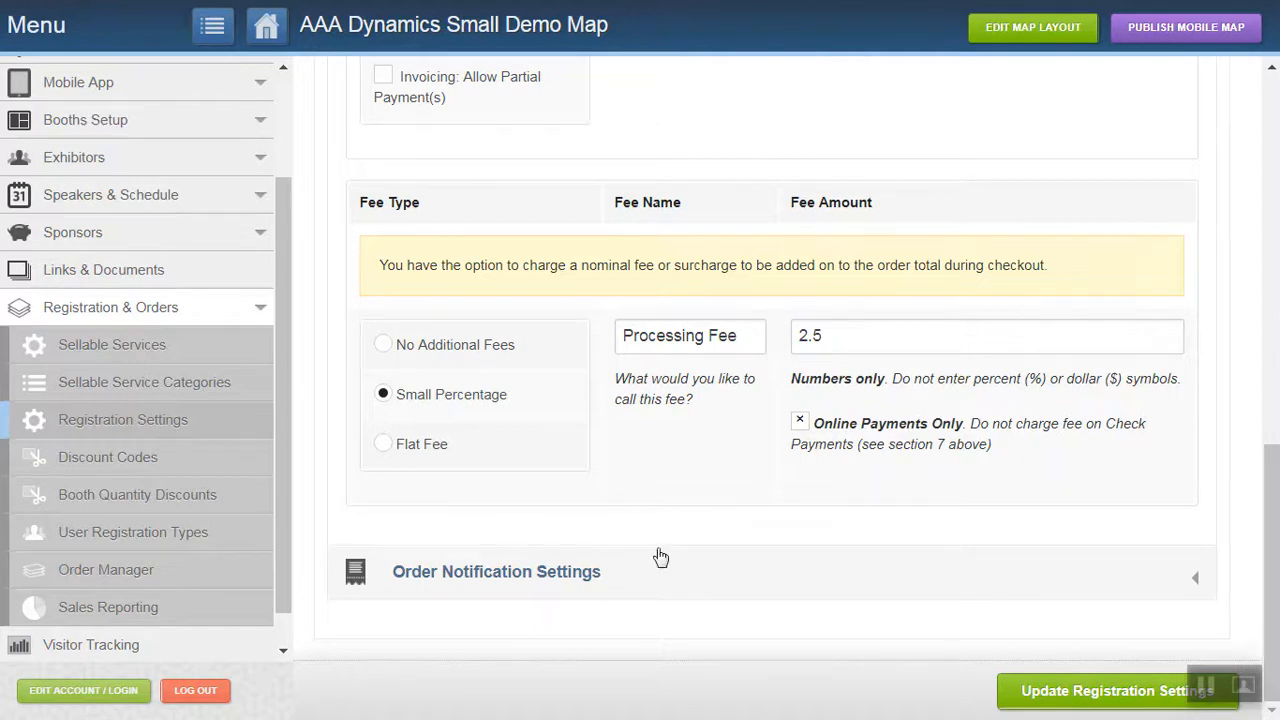
Expand the Order Notification Settings, review the notification emails, exhibitor confirmation option and order message, and collapse the section.
{"action": "left_click", "coordinate": [1196, 590]}
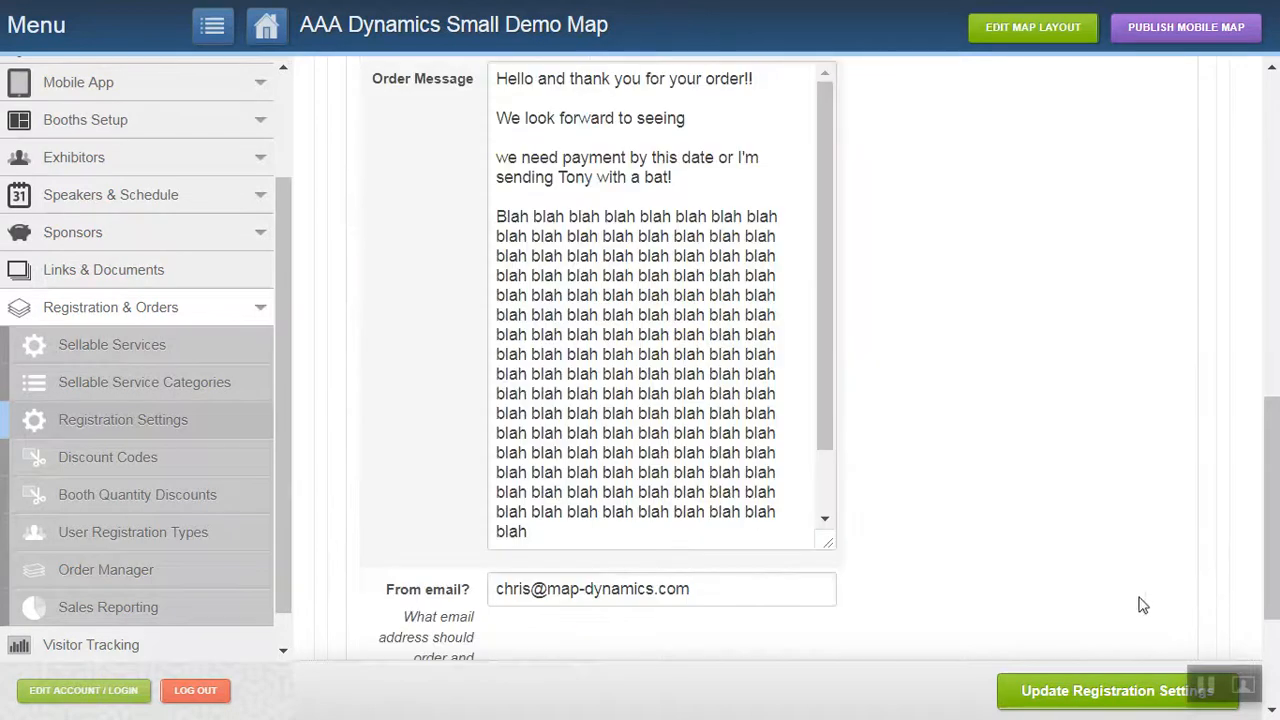
{"action": "left_click_drag", "start_coordinate": [1274, 465], "coordinate": [1233, 178]}
{"action": "scroll", "coordinate": [1240, 195], "scroll_direction": "down", "scroll_amount": 3}
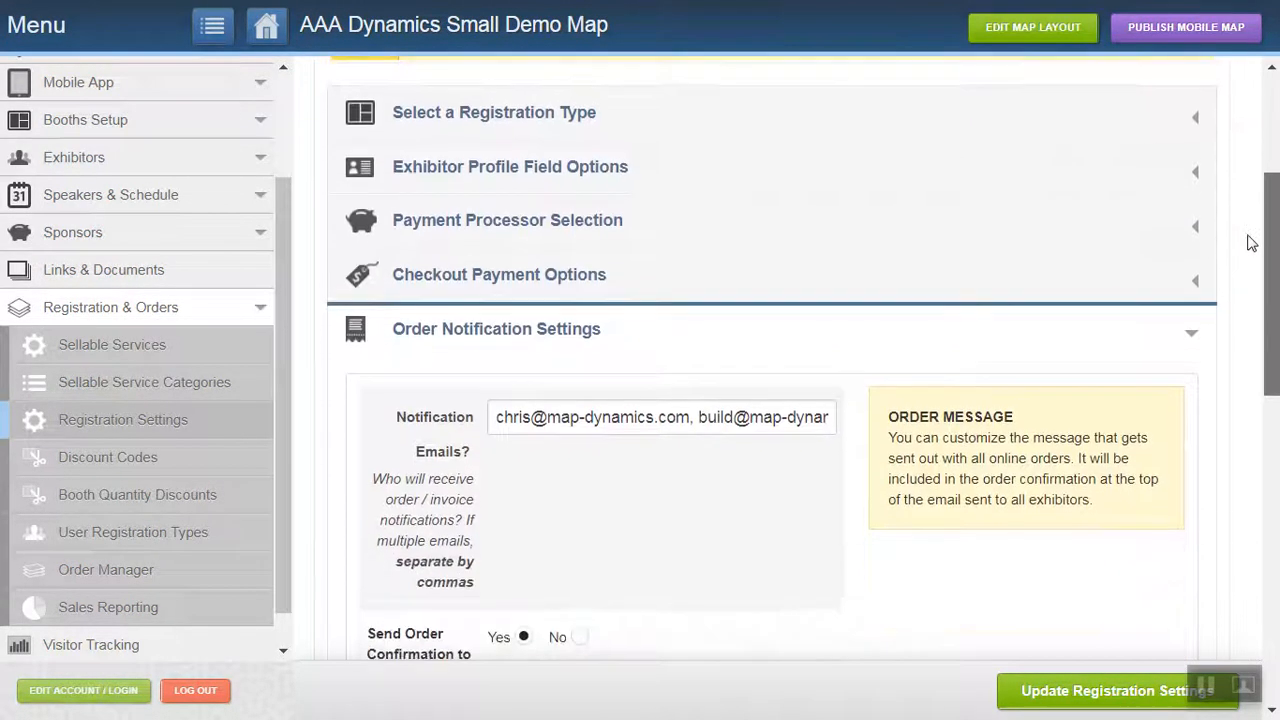
{"action": "scroll", "coordinate": [1274, 285], "scroll_direction": "down", "scroll_amount": 1}
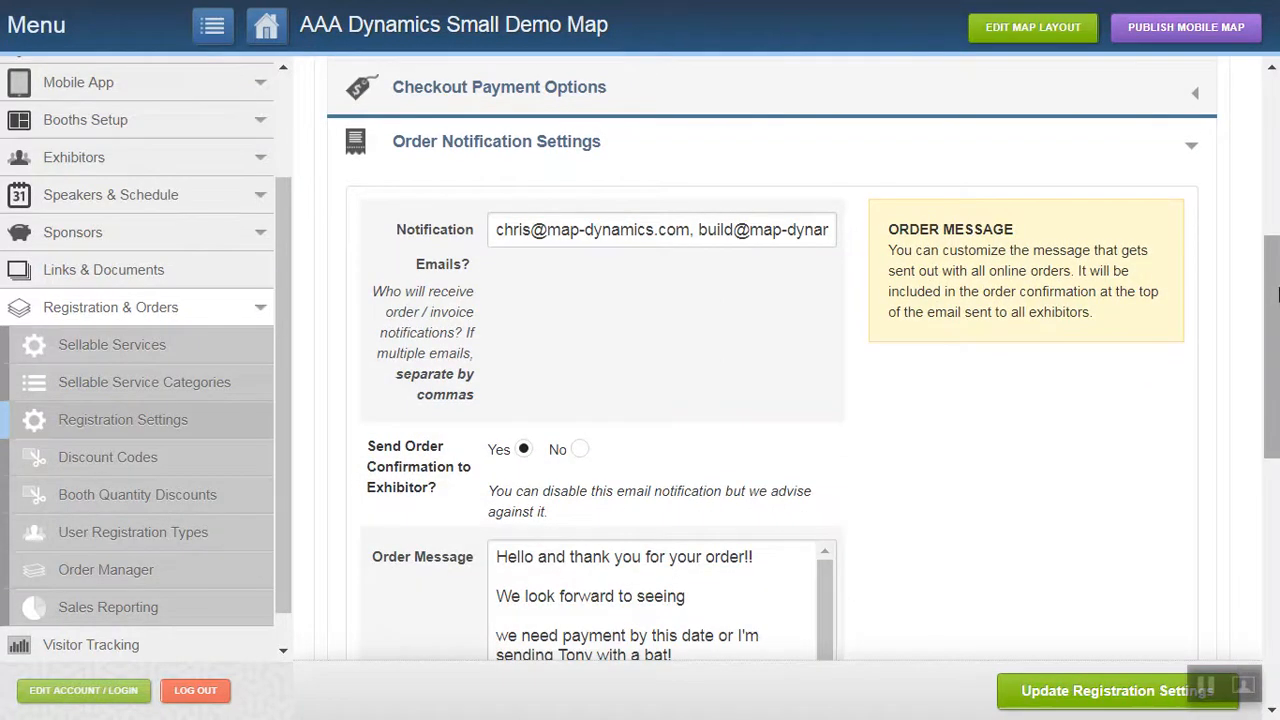
{"action": "left_click_drag", "start_coordinate": [1274, 287], "coordinate": [1277, 395]}
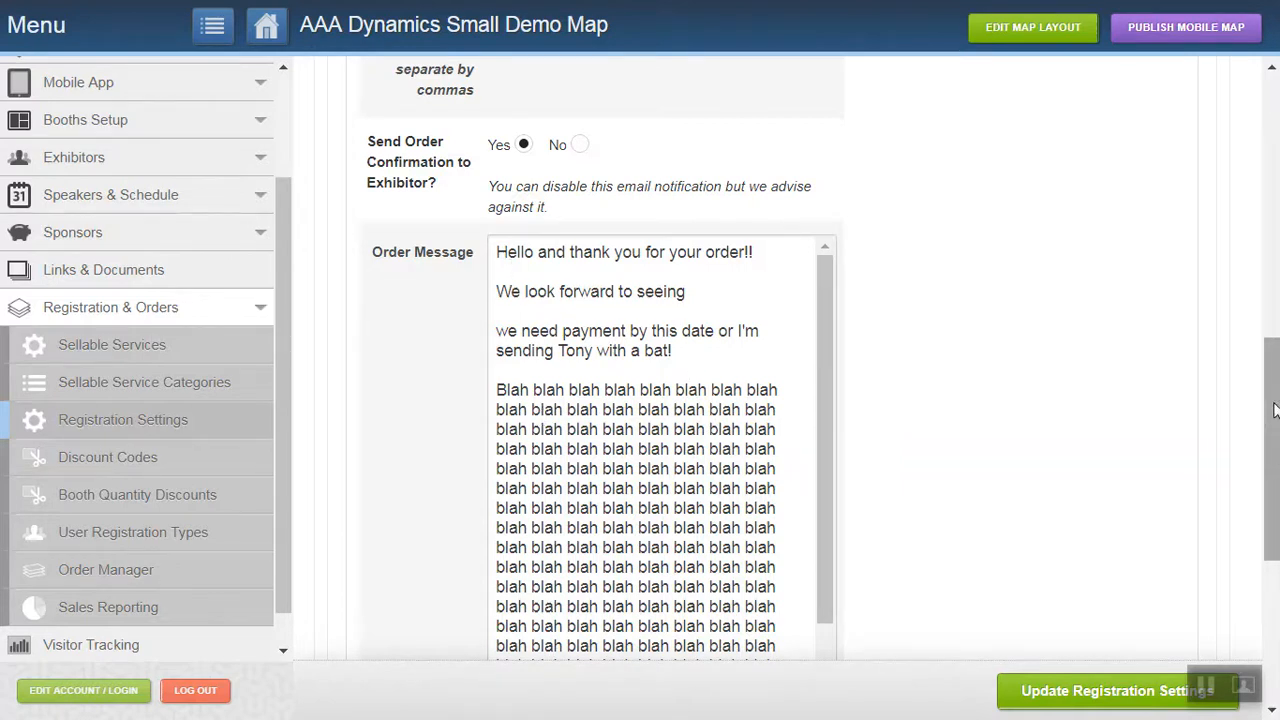
{"action": "left_click_drag", "start_coordinate": [1275, 410], "coordinate": [1268, 195]}
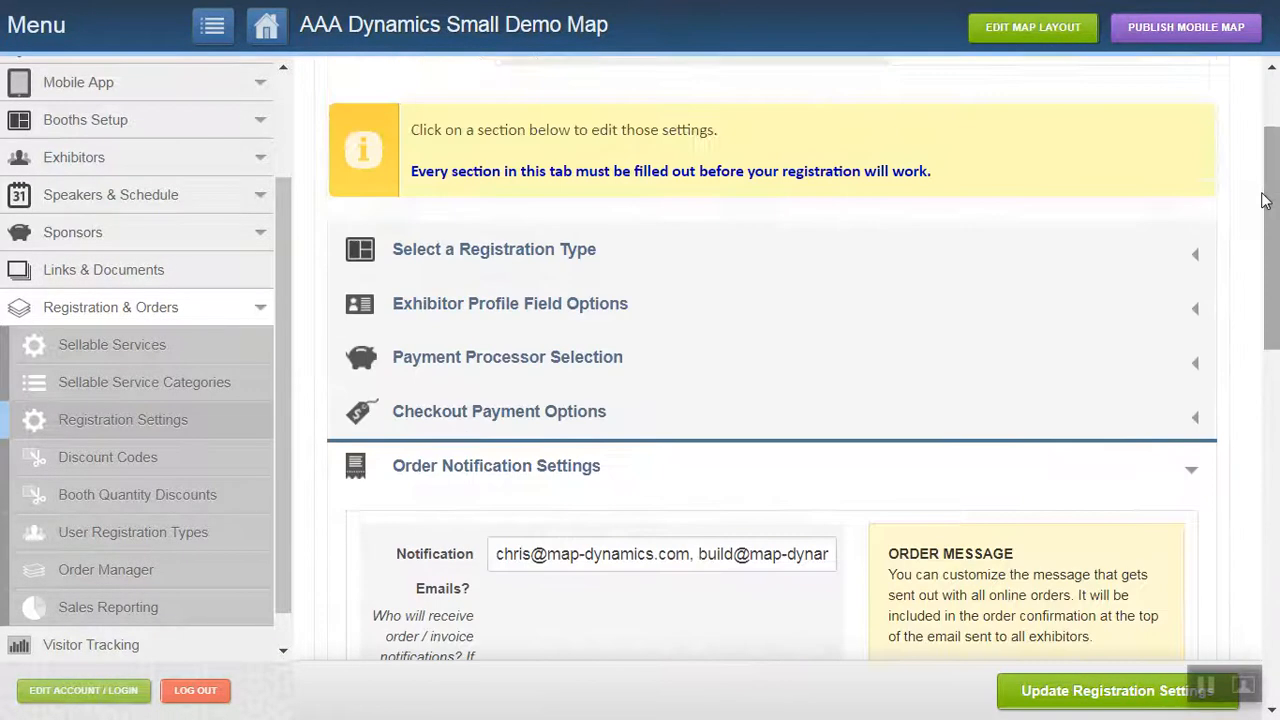
{"action": "left_click", "coordinate": [1193, 477]}
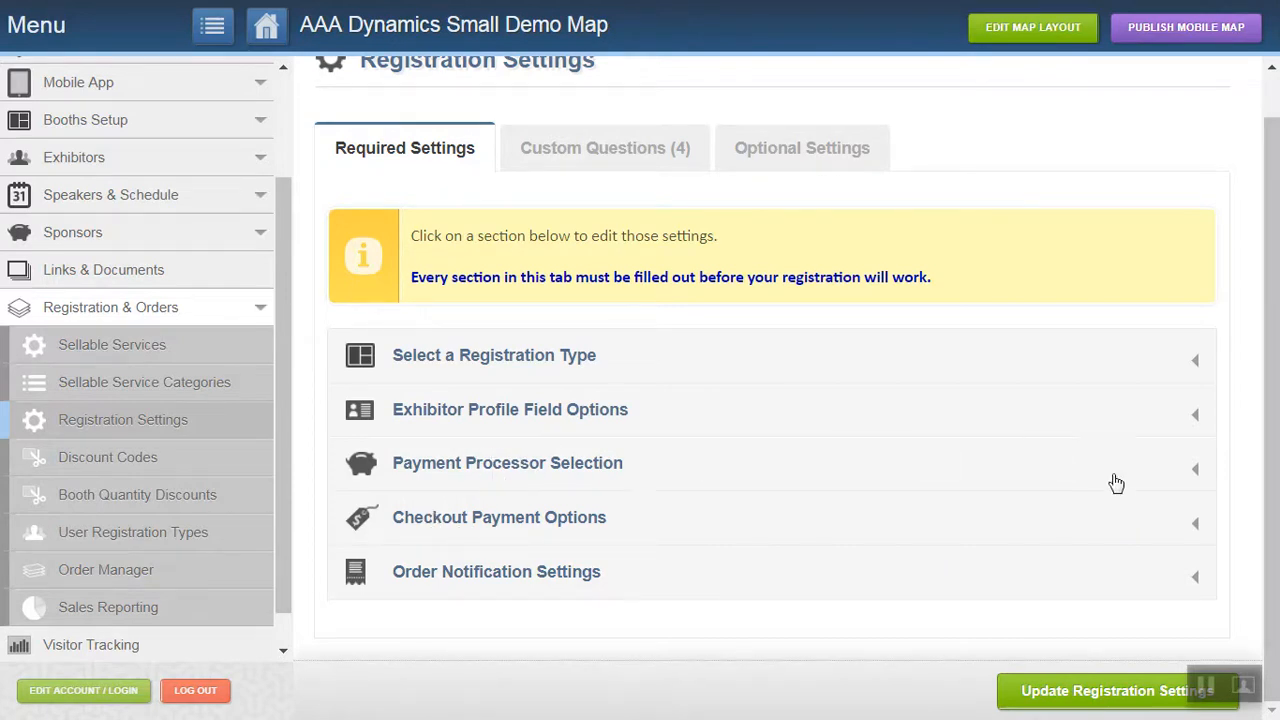
Expand the Payment Processor Selection and review the gateway choices, PayPal options and "Invoice Me!" button settings.
{"action": "left_click", "coordinate": [1198, 474]}
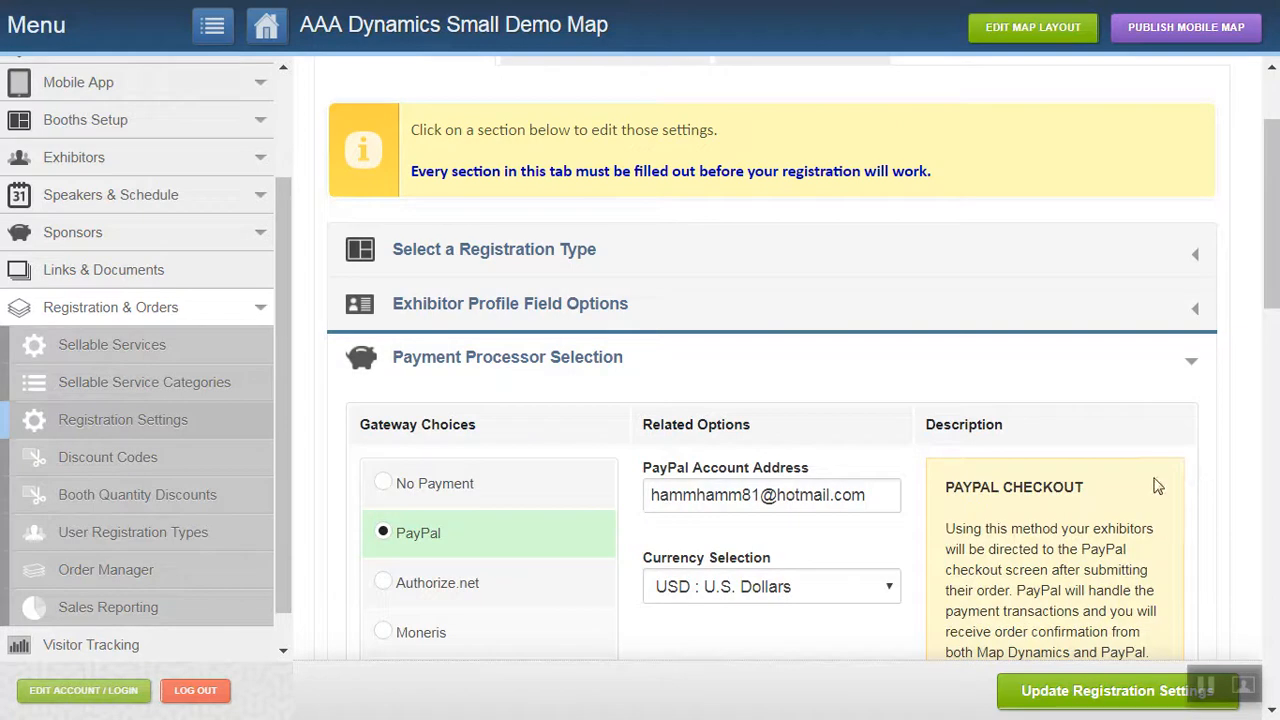
{"action": "left_click_drag", "start_coordinate": [1273, 199], "coordinate": [1273, 259]}
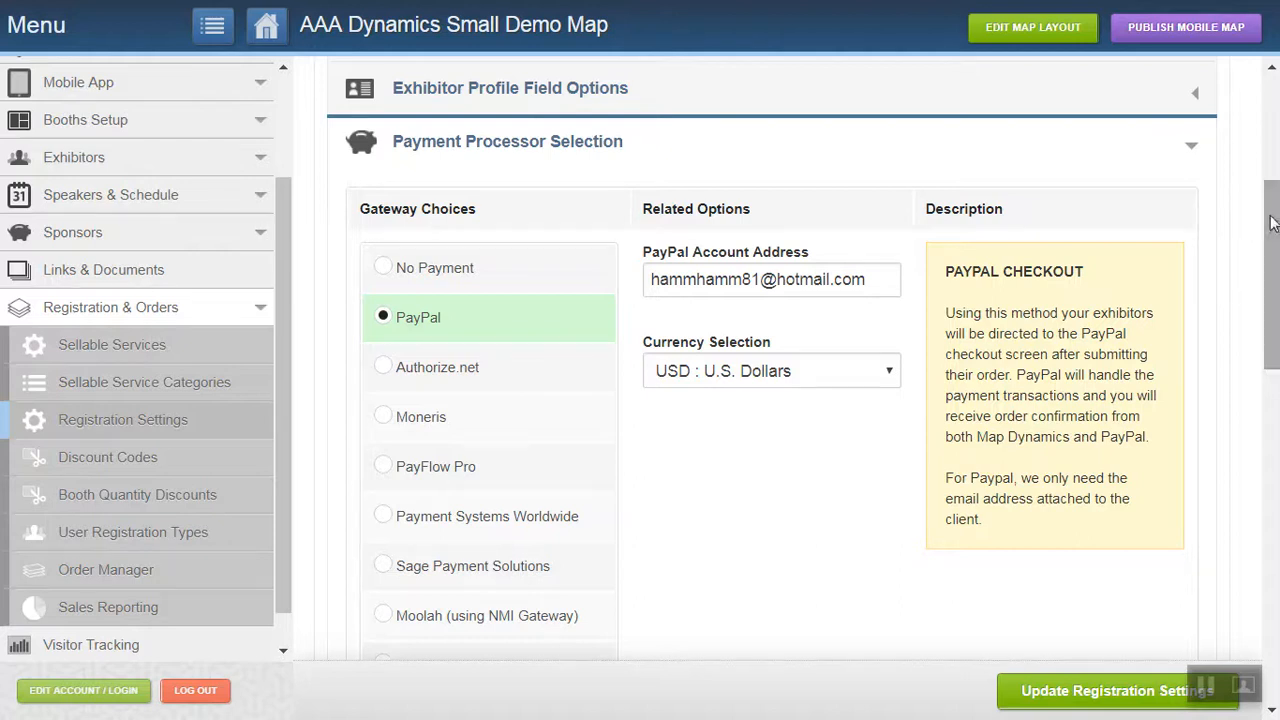
{"action": "left_click_drag", "start_coordinate": [1273, 222], "coordinate": [1277, 565]}
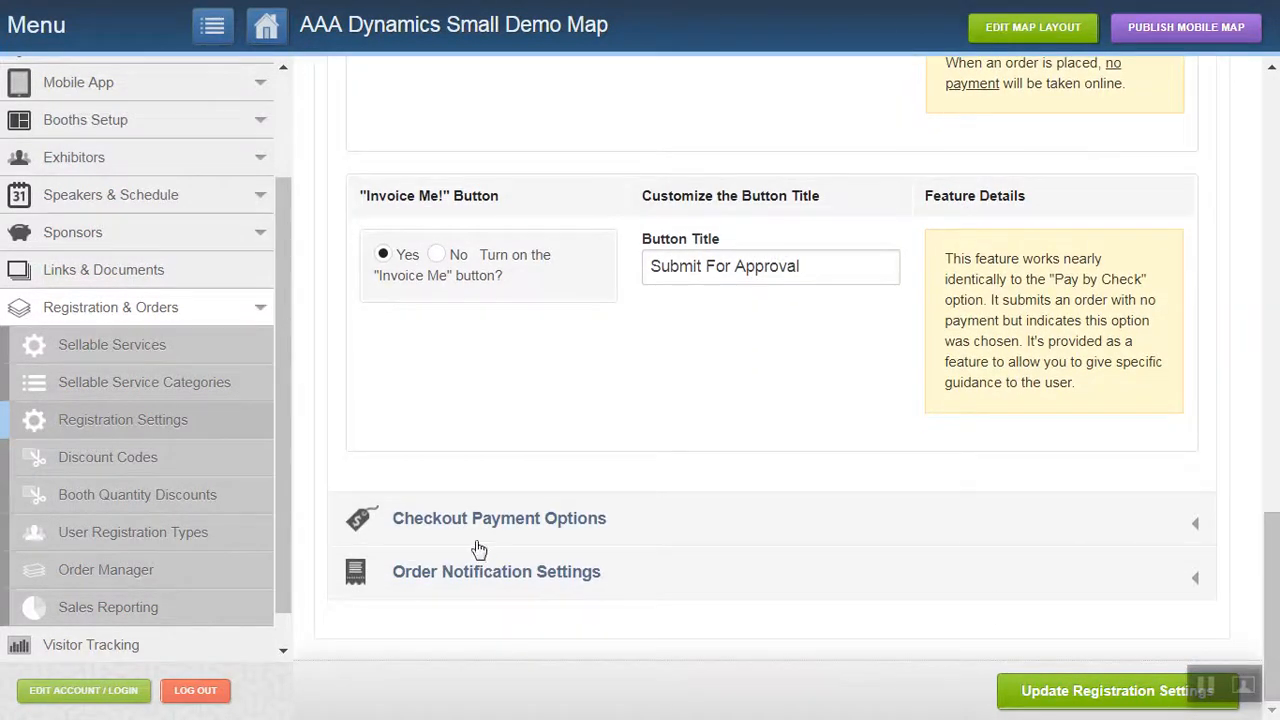
Expand Select a Registration Type, try each registration choice to compare descriptions, and return to Exhibitor Buys Booth(s) - Automatically Assigns on the Map.
{"action": "left_click_drag", "start_coordinate": [1277, 578], "coordinate": [1278, 372]}
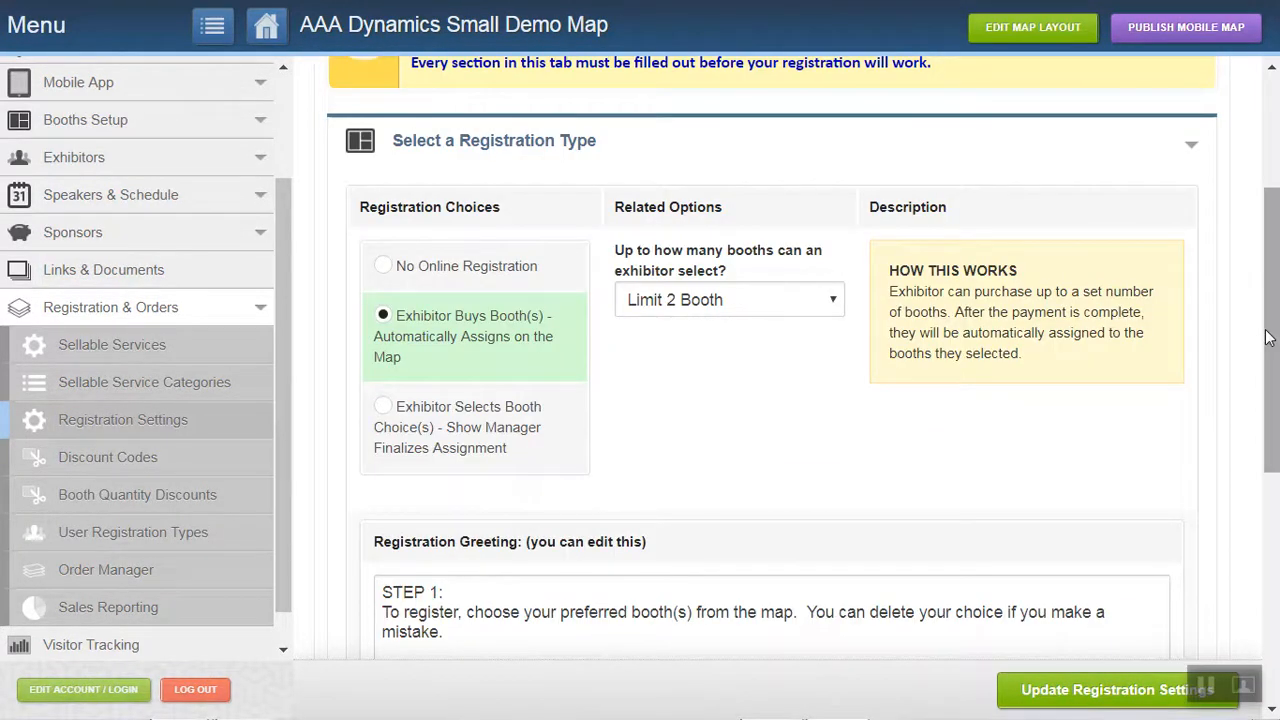
{"action": "mouse_move", "coordinate": [1272, 335]}
{"action": "left_mouse_down"}
{"action": "mouse_move", "coordinate": [1276, 189]}
{"action": "mouse_move", "coordinate": [1278, 337]}
{"action": "left_mouse_up"}
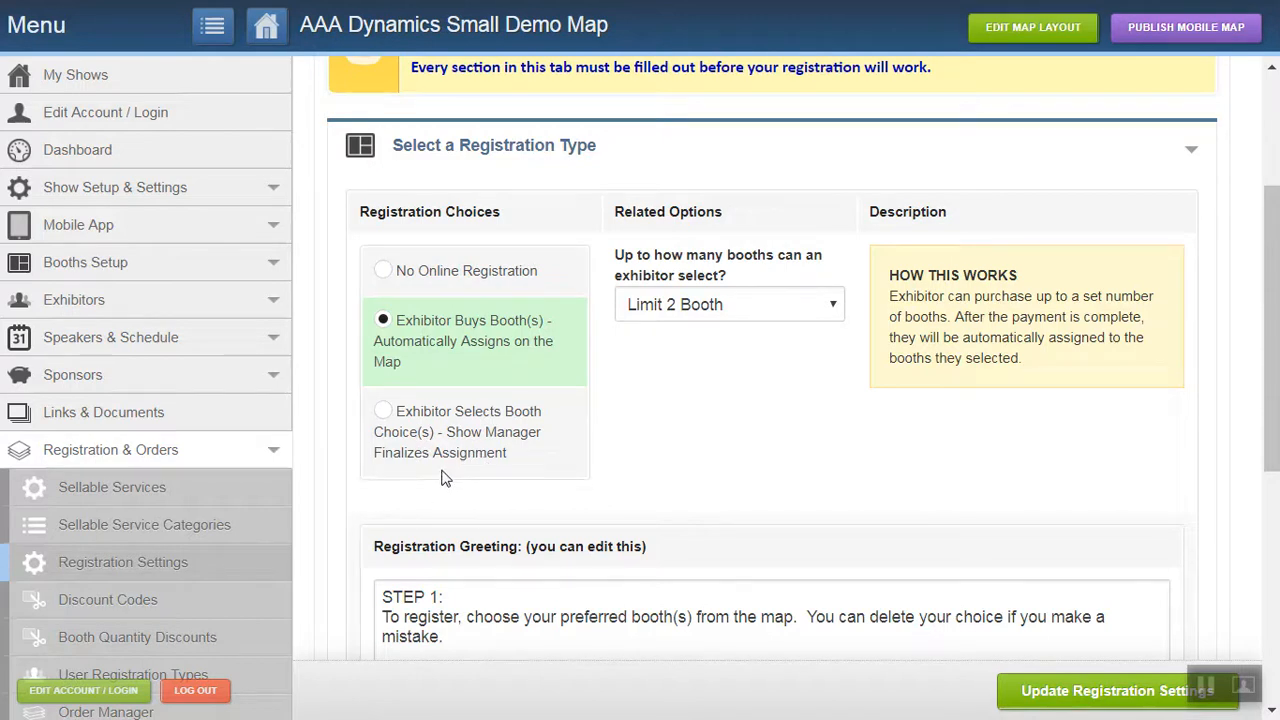
{"action": "left_click", "coordinate": [378, 420]}
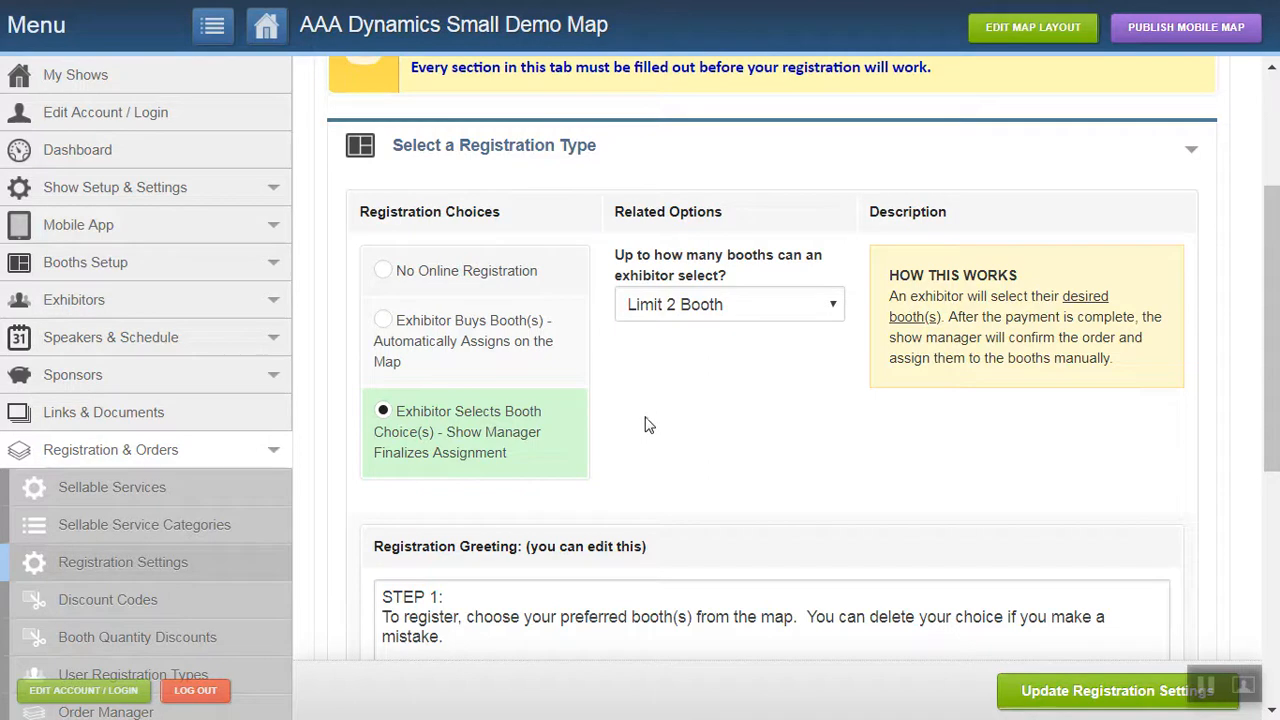
{"action": "left_click", "coordinate": [384, 328]}
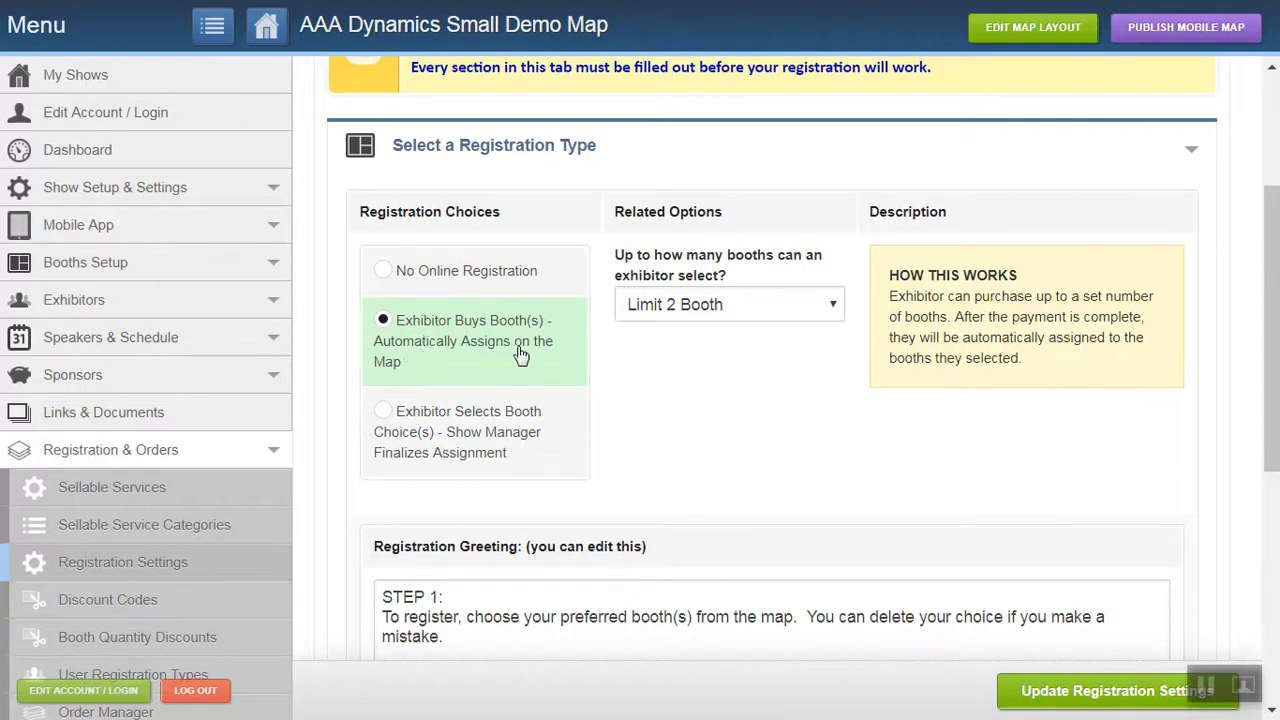
{"action": "left_click", "coordinate": [385, 272]}
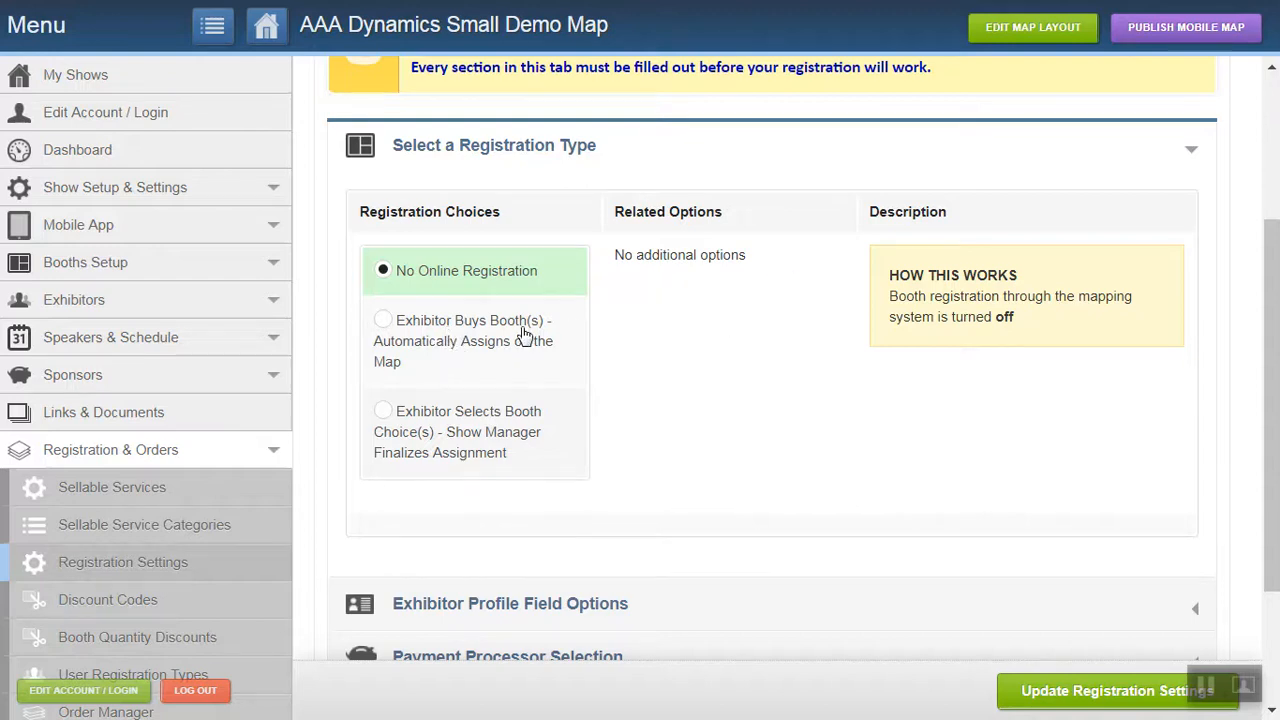
{"action": "left_click", "coordinate": [384, 322]}
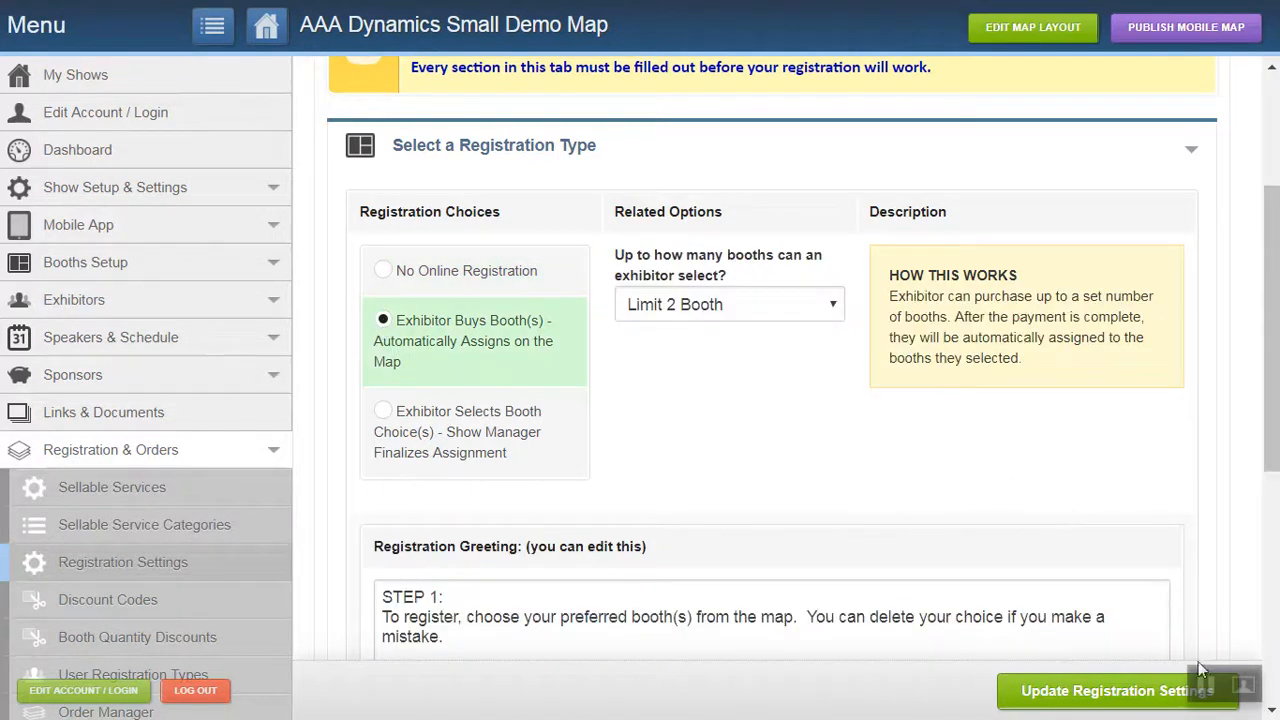
Set the number of booths an exhibitor can select to Limit 4 Booths and save the registration settings.
{"action": "scroll", "coordinate": [632, 680], "scroll_direction": "up", "scroll_amount": 1}
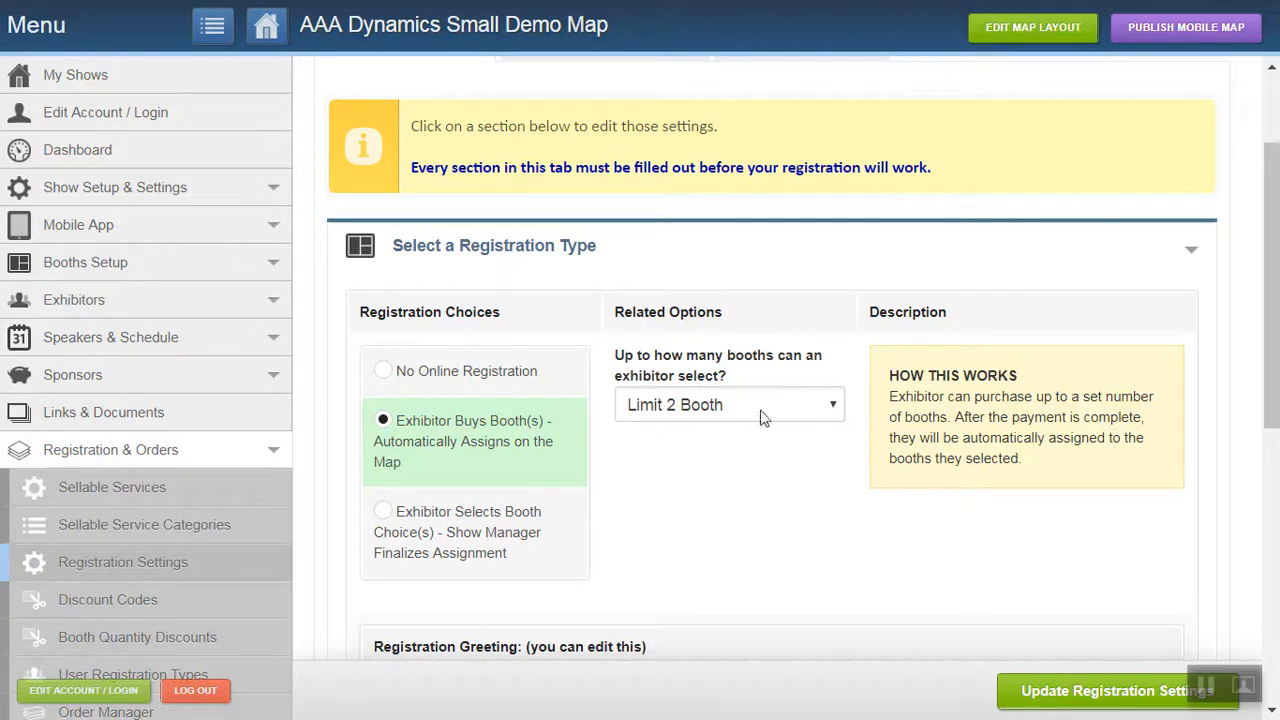
{"action": "left_click", "coordinate": [833, 409]}
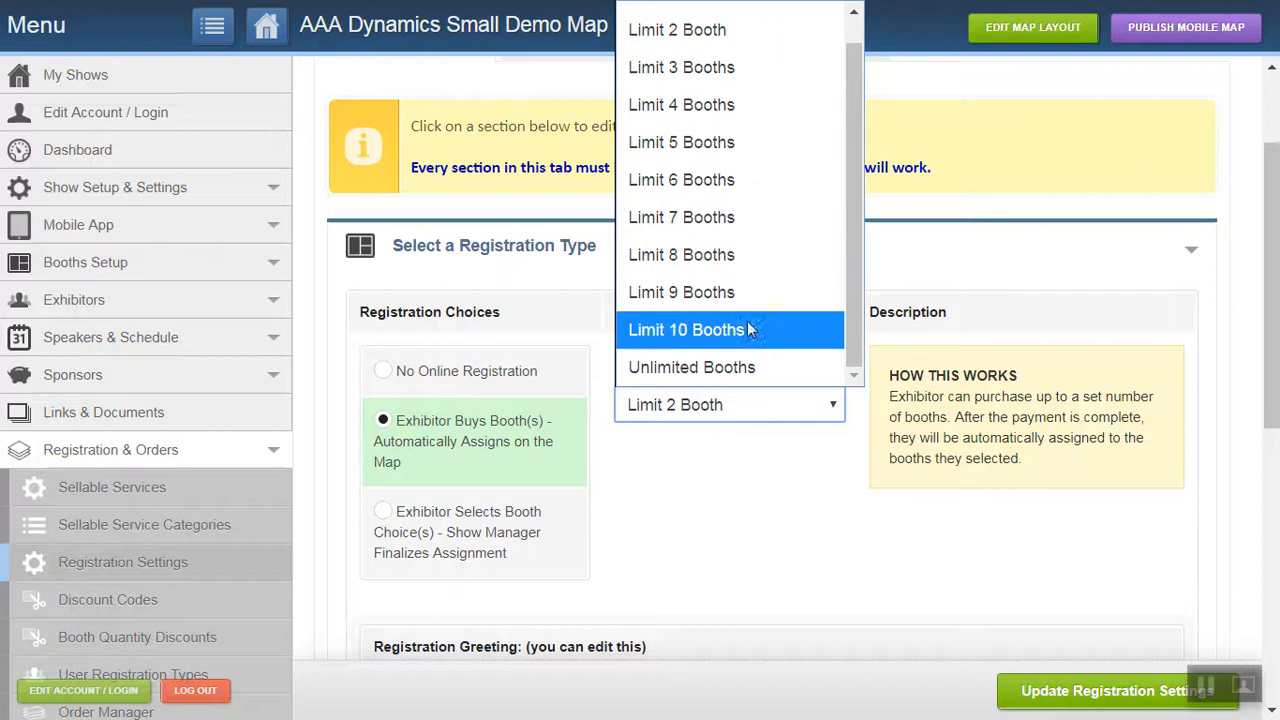
{"action": "left_click", "coordinate": [706, 496]}
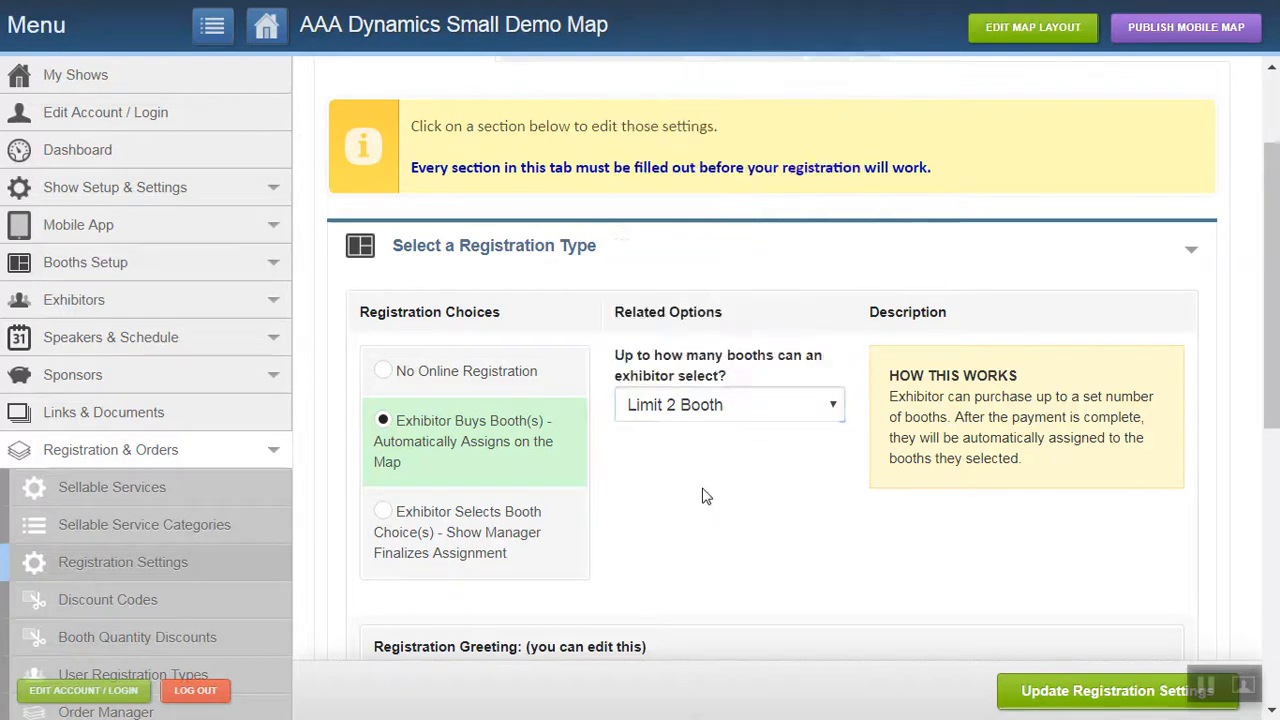
{"action": "left_click", "coordinate": [835, 411]}
{"action": "left_click_drag", "start_coordinate": [851, 203], "coordinate": [850, 109]}
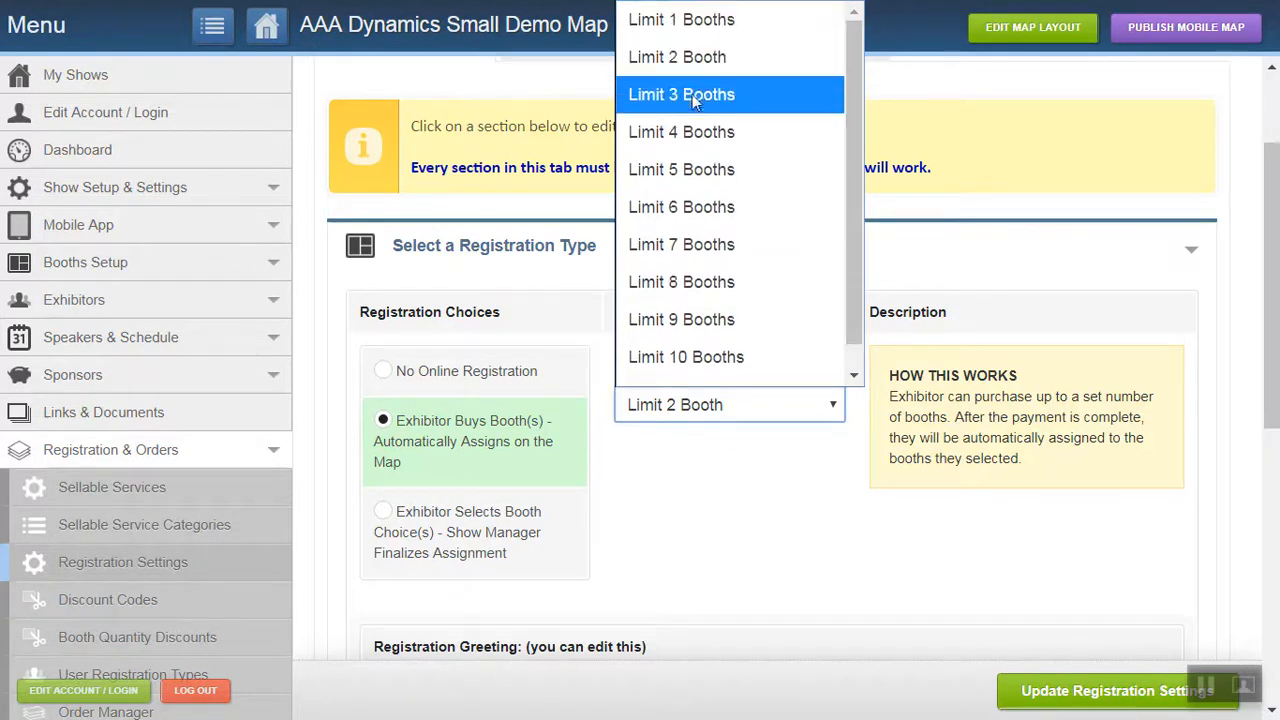
{"action": "left_click", "coordinate": [677, 128]}
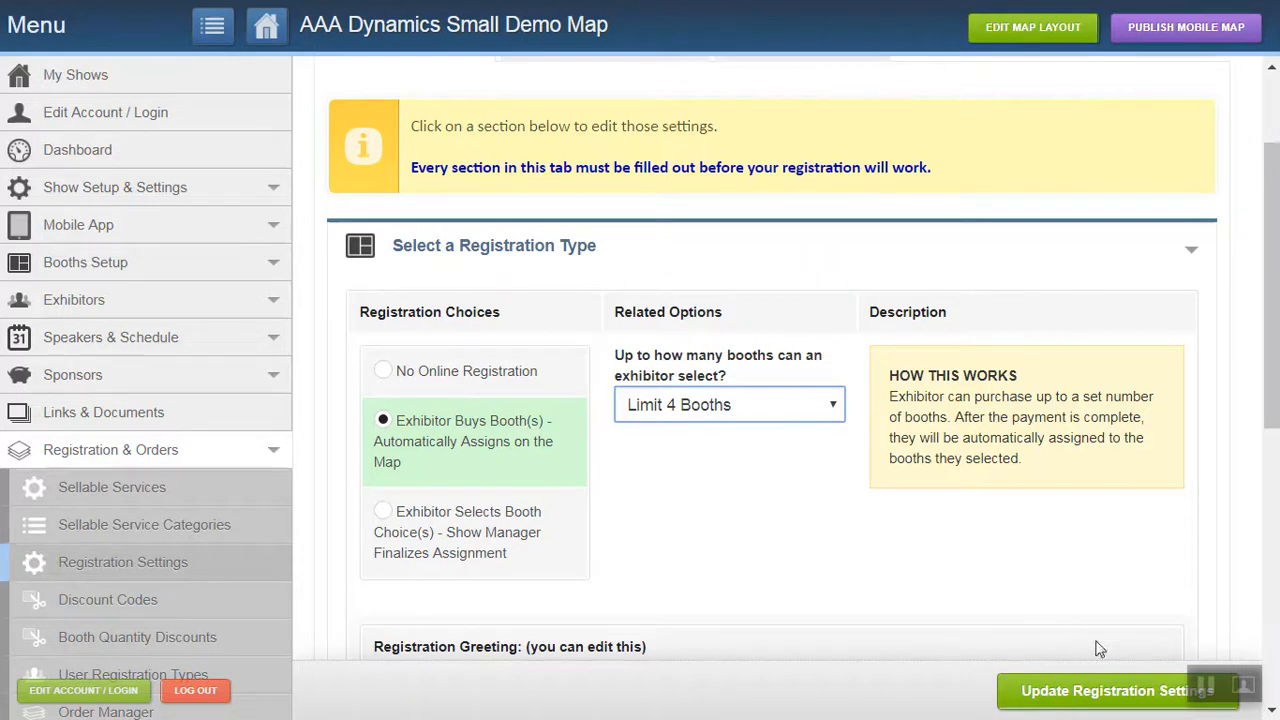
{"action": "left_click", "coordinate": [1085, 703]}
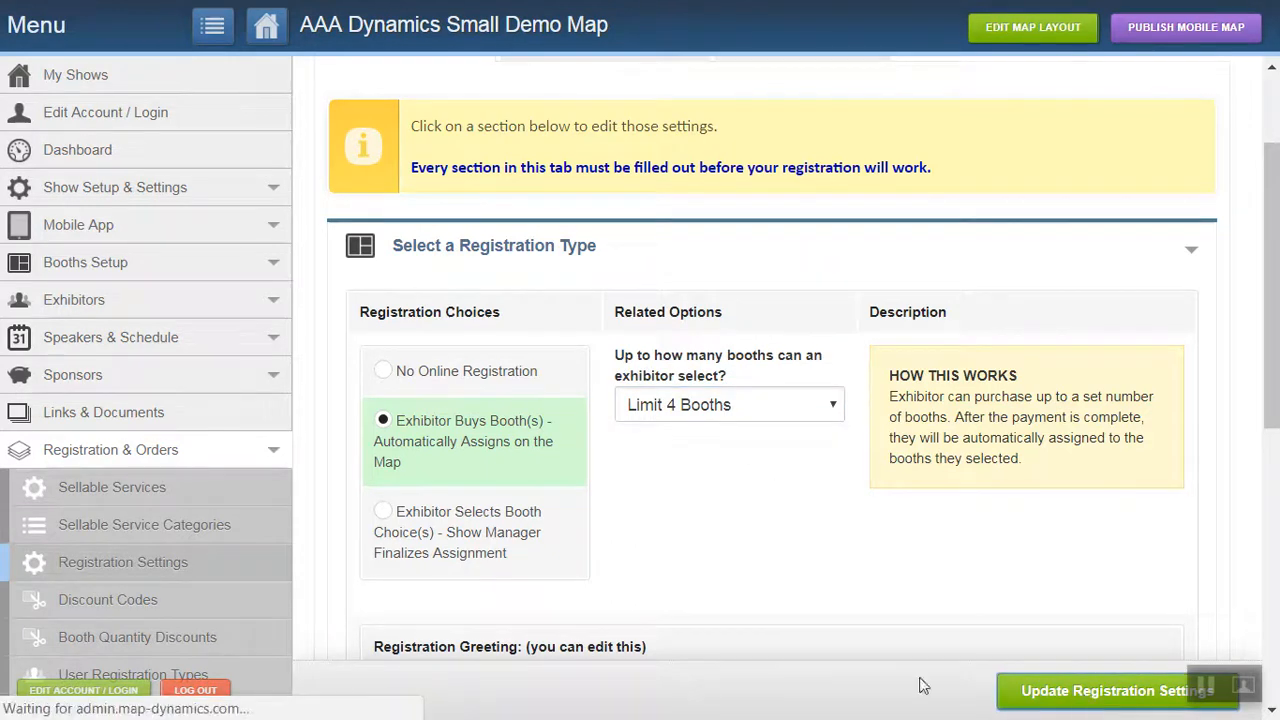